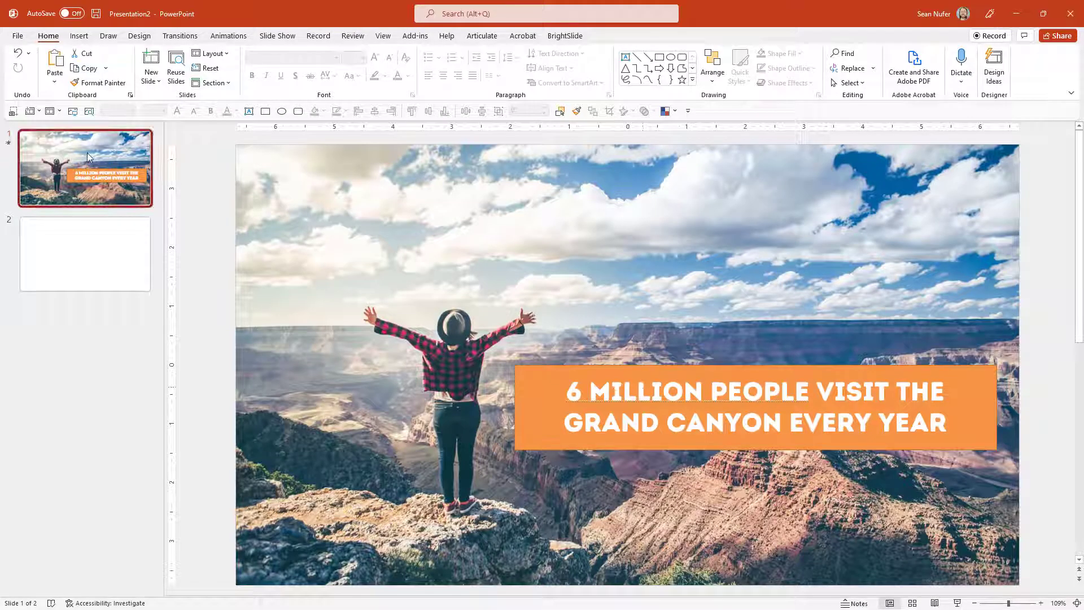
Copy the Grand Canyon hiker photo from slide 1 and paste it onto slide 2.
click(896, 211)
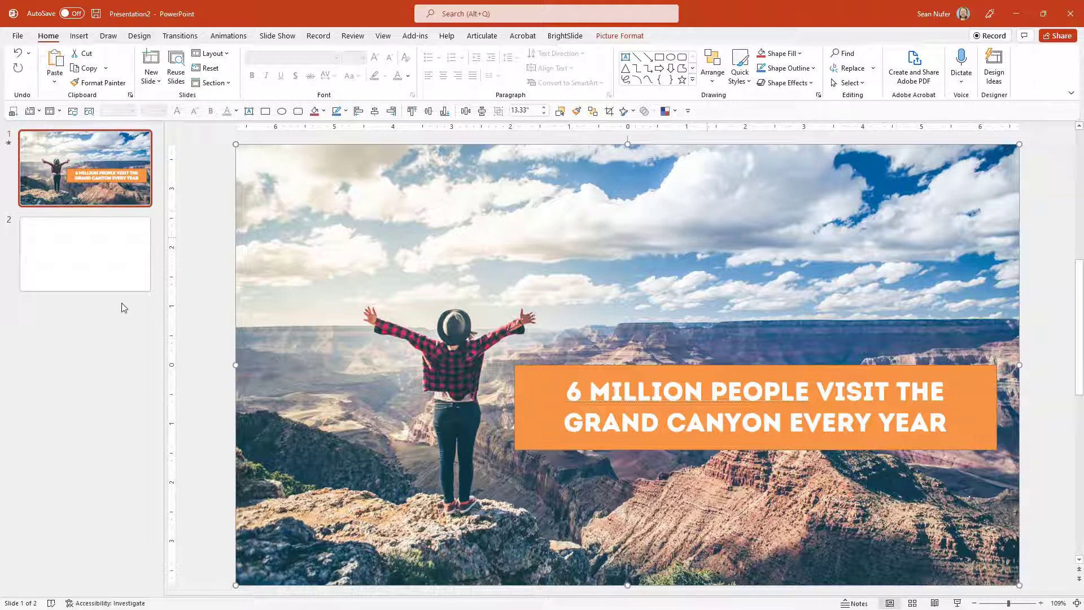
click(98, 262)
key(ctrl+v)
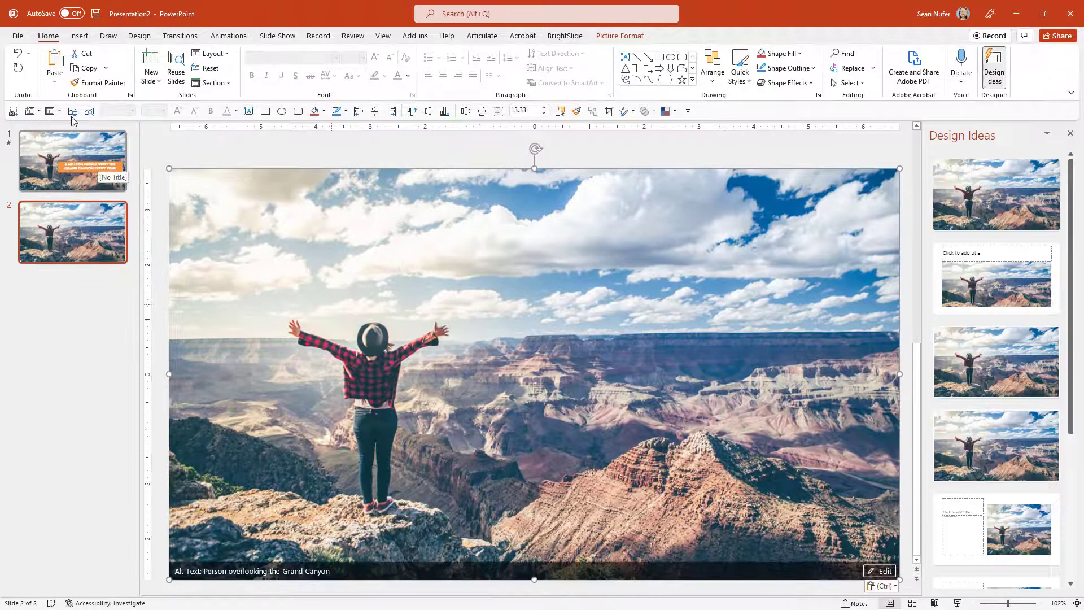
Search the stock images for 'person', then close them without inserting anything.
click(89, 112)
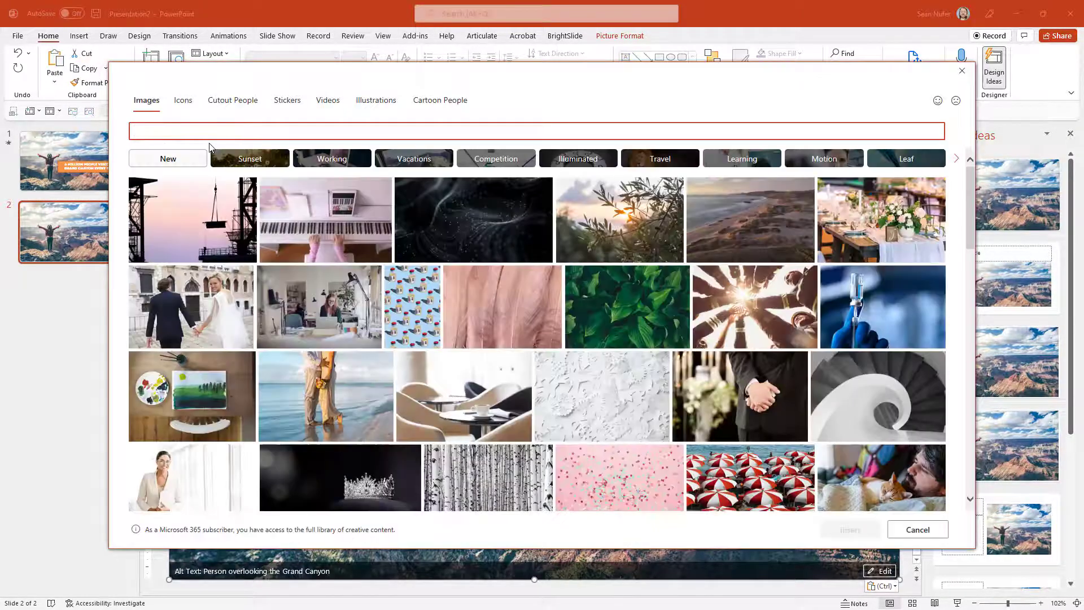
text(per)
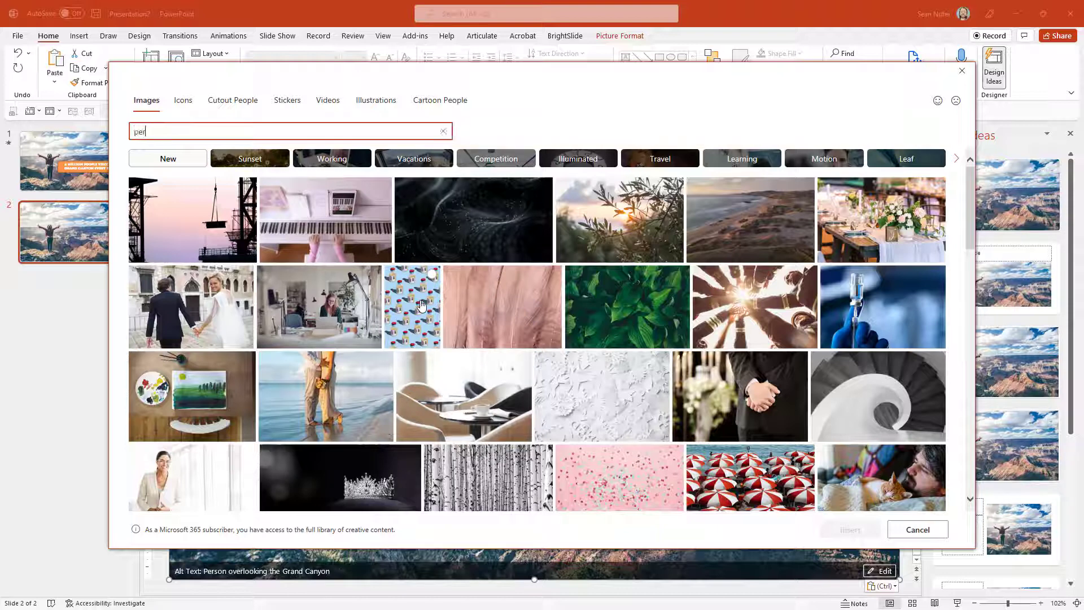
text(son)
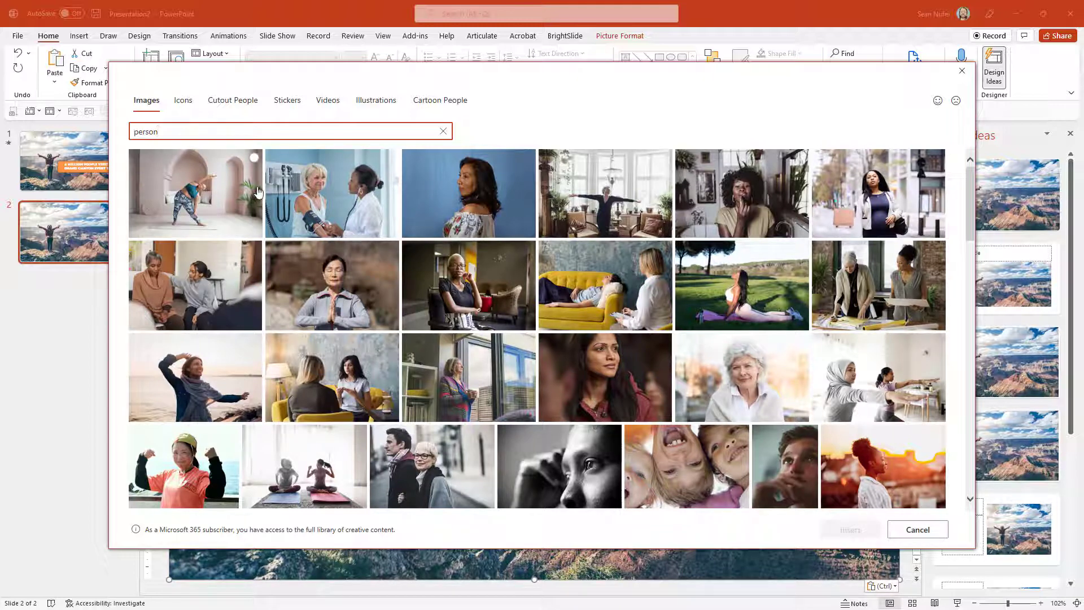
click(963, 71)
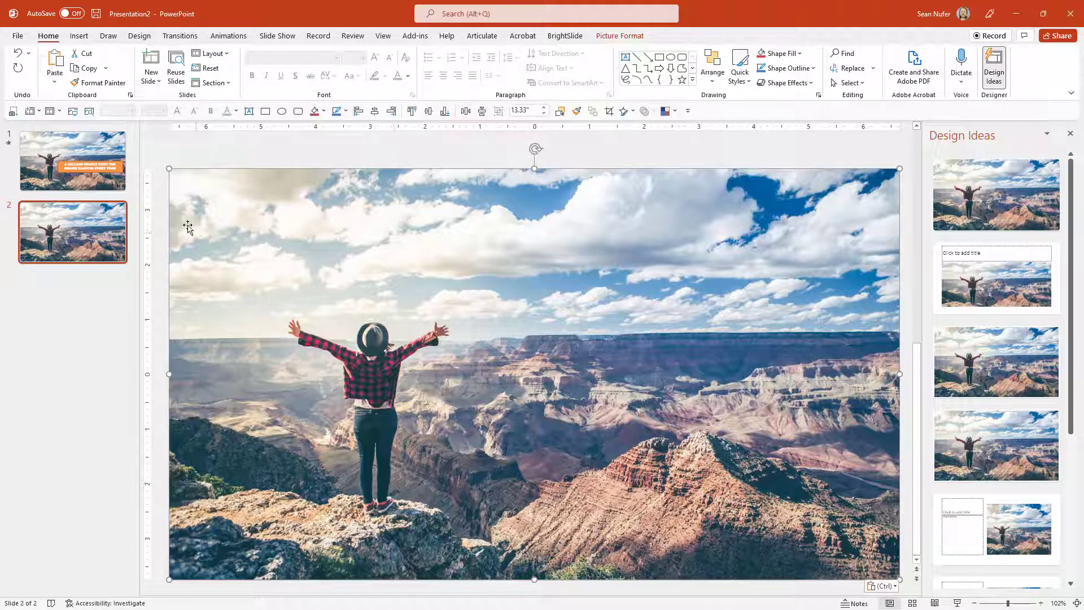
Copy the orange '6 Million People Visit the Grand Canyon Every Year' caption from slide 1 onto slide 2.
click(82, 172)
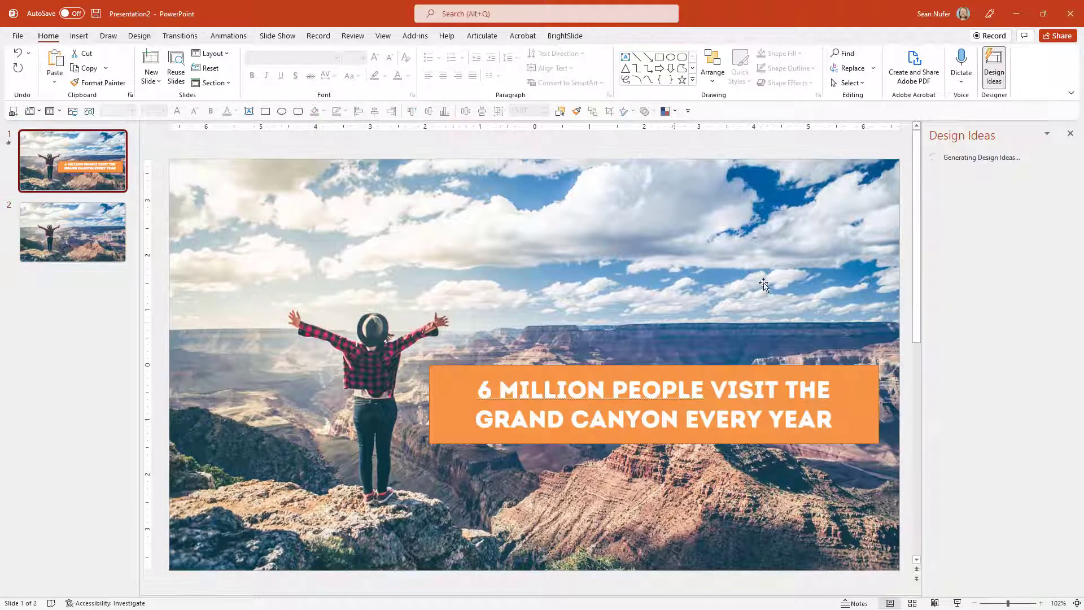
click(685, 378)
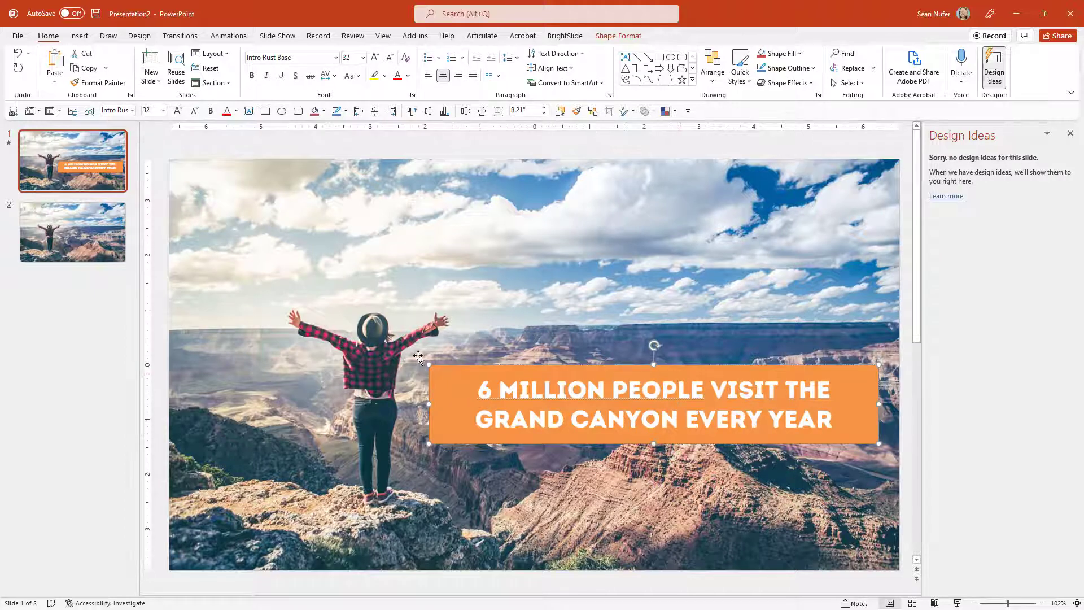
click(77, 241)
key(ctrl+v)
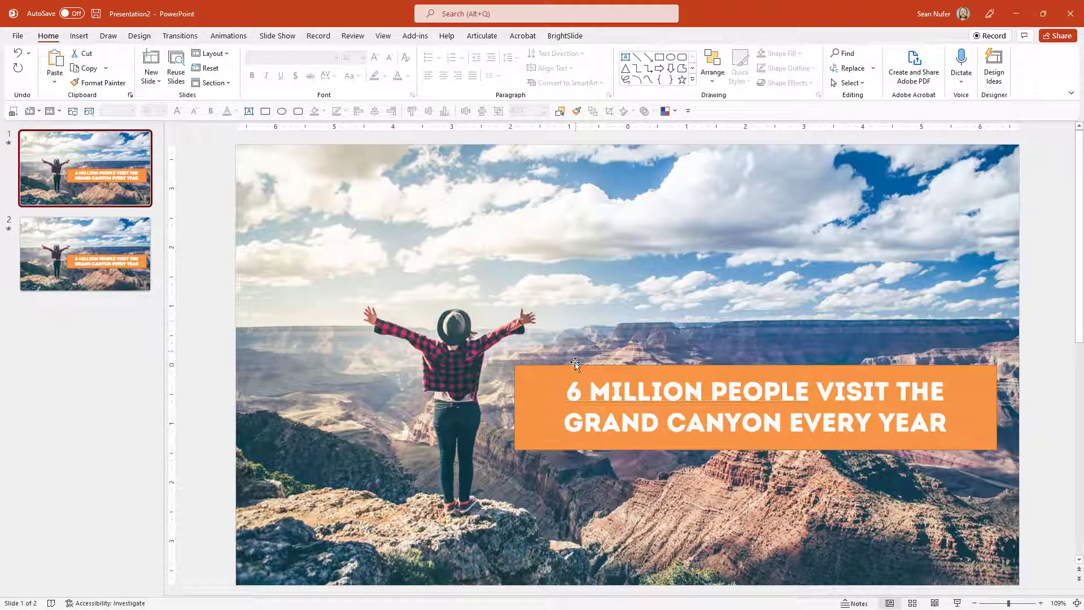
click(575, 364)
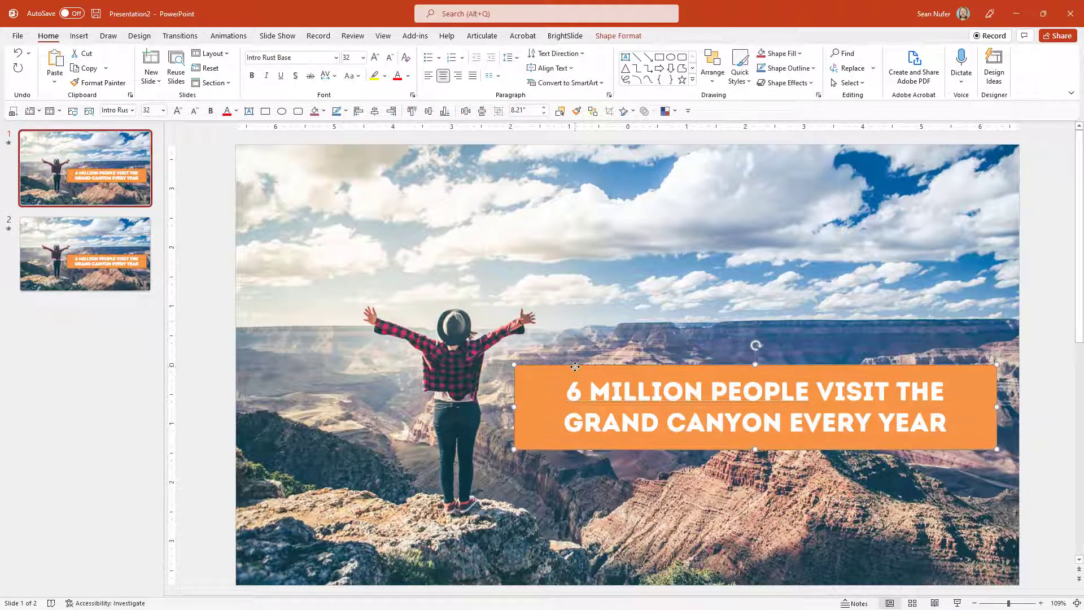
Open the Animation Pane and select the caption's Lines motion path, zooming out to see it.
click(230, 35)
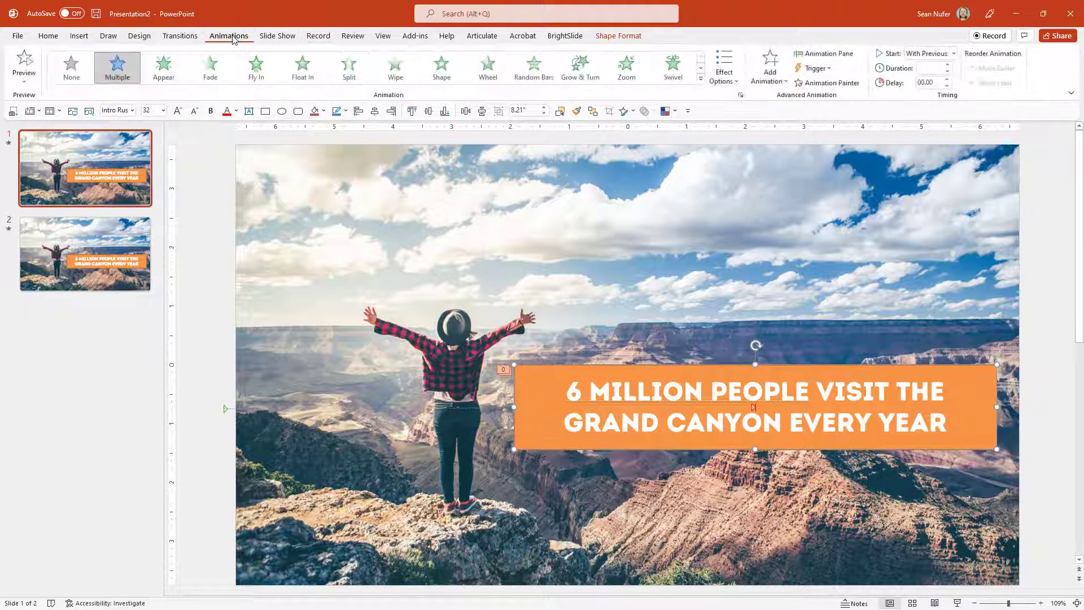
click(823, 53)
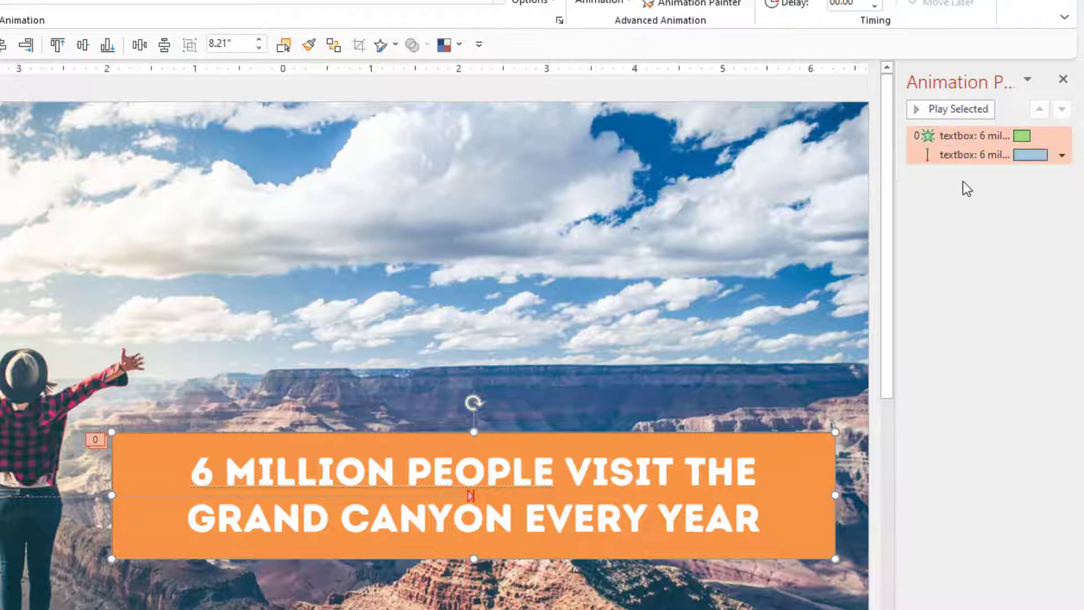
click(938, 155)
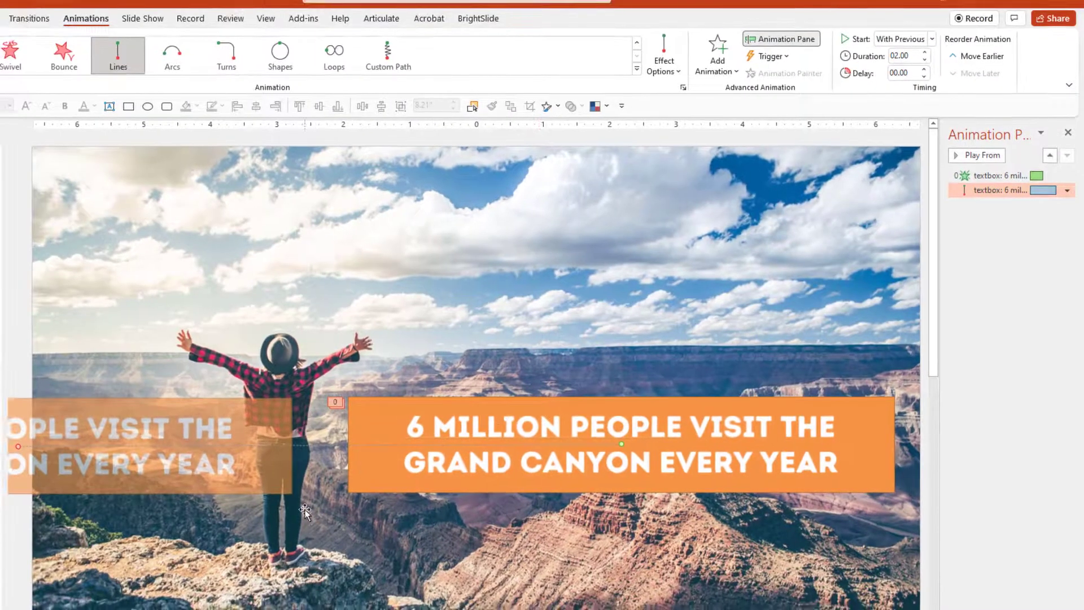
scroll(280, 523, down, 2)
scroll(306, 514, down, 1)
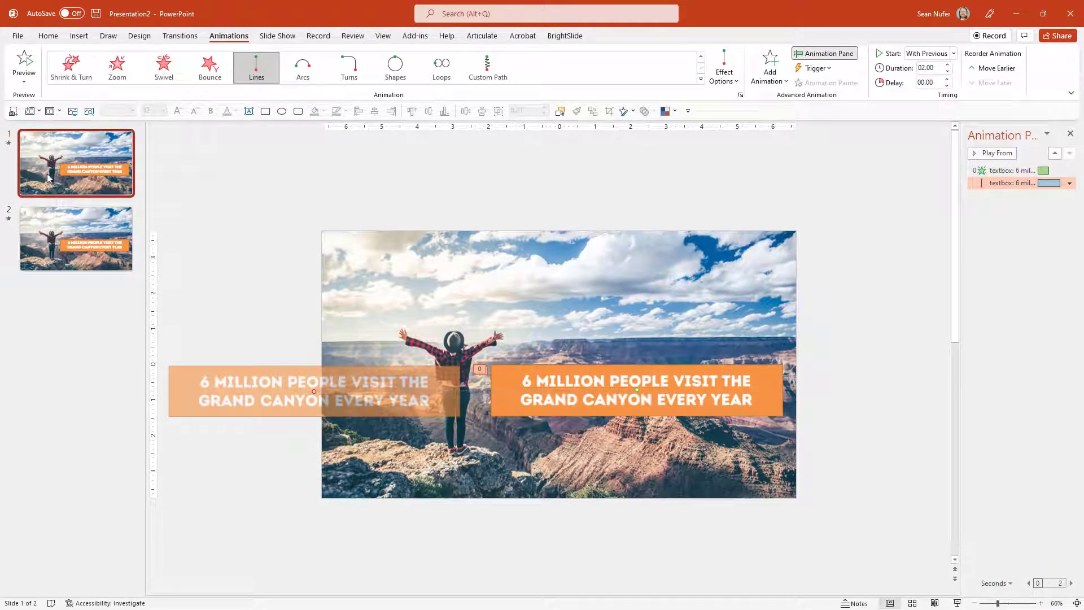
click(46, 171)
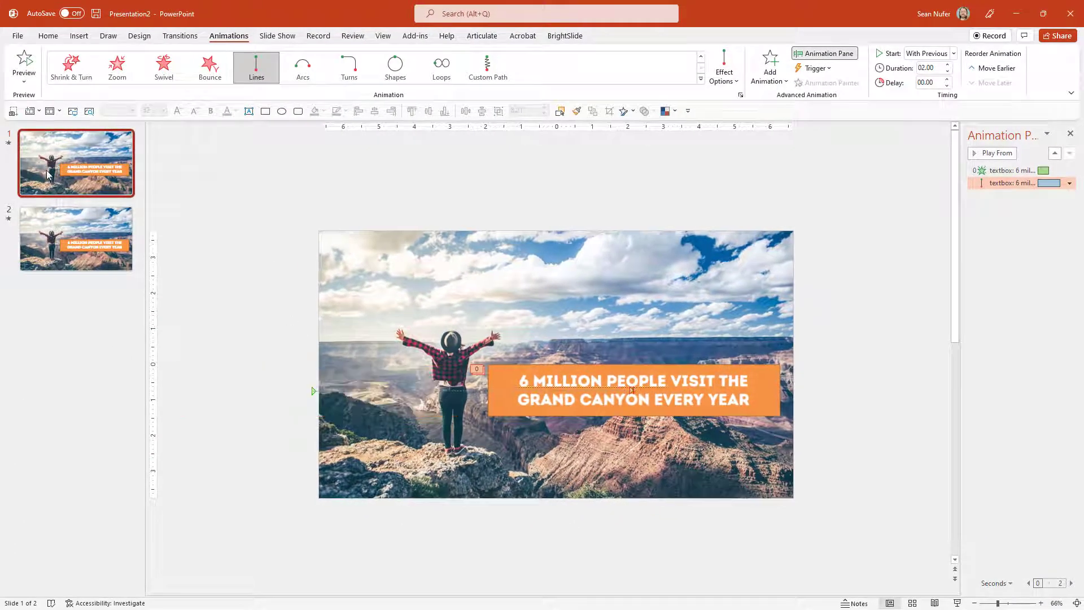
click(451, 342)
click(449, 359)
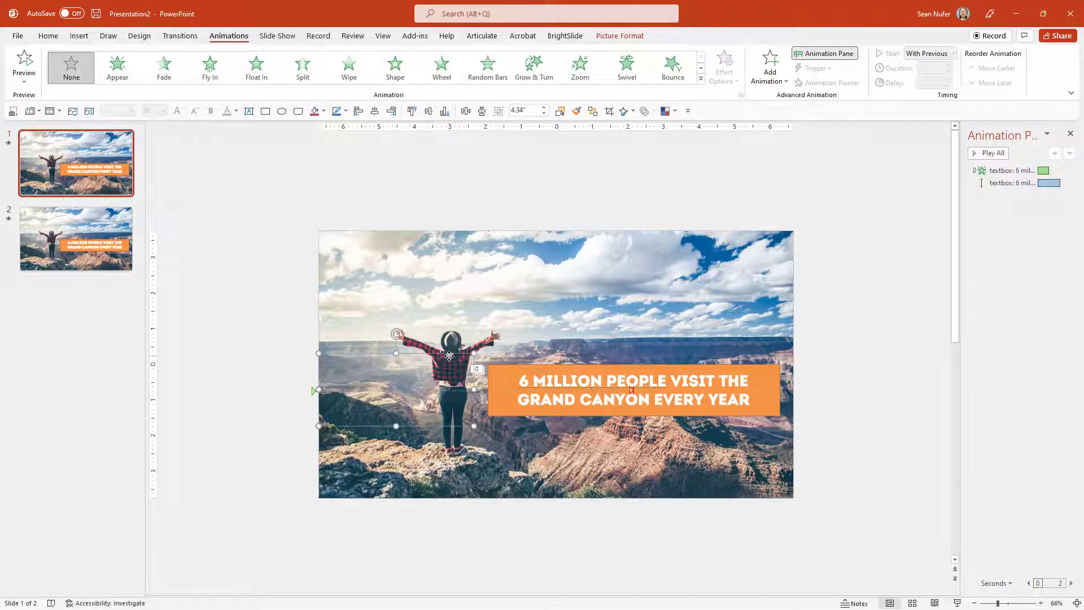
drag(458, 374, 357, 171)
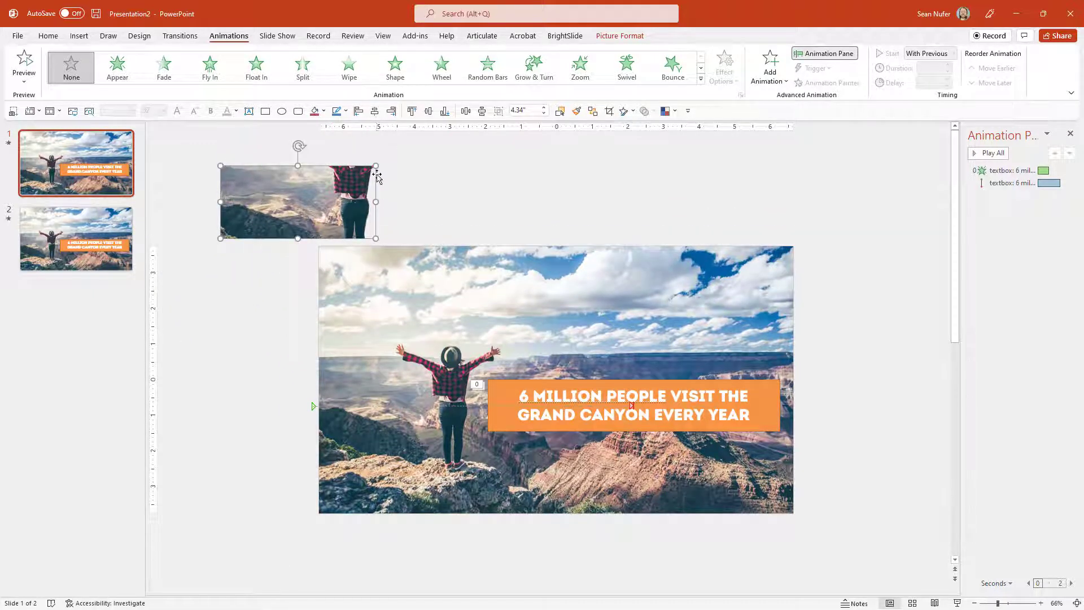
drag(339, 207, 431, 397)
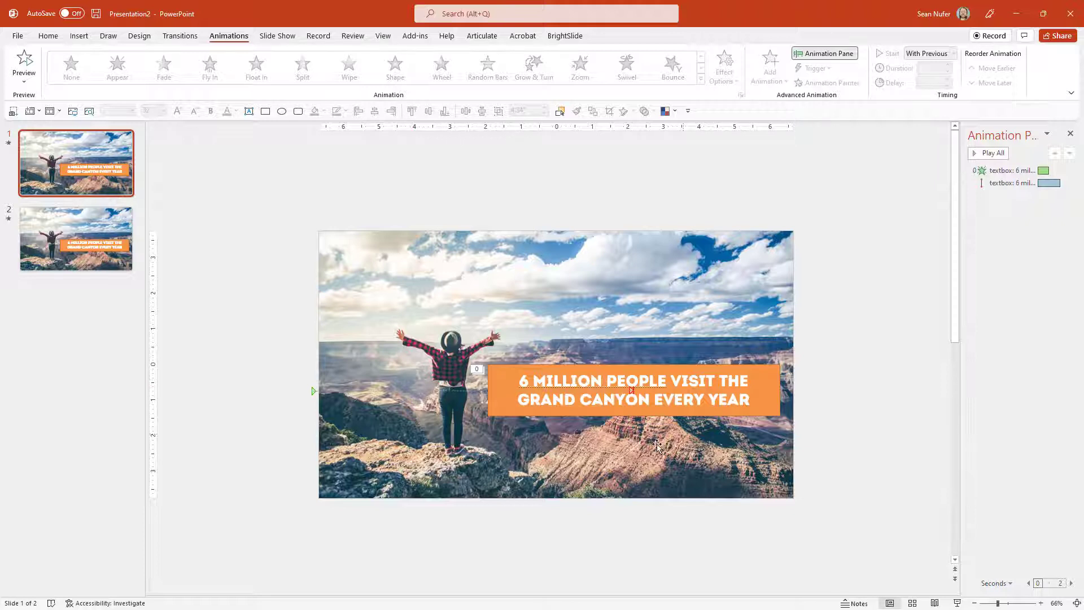
Use Animation Painter to copy slide 1 caption's animations onto slide 2's orange caption.
click(432, 389)
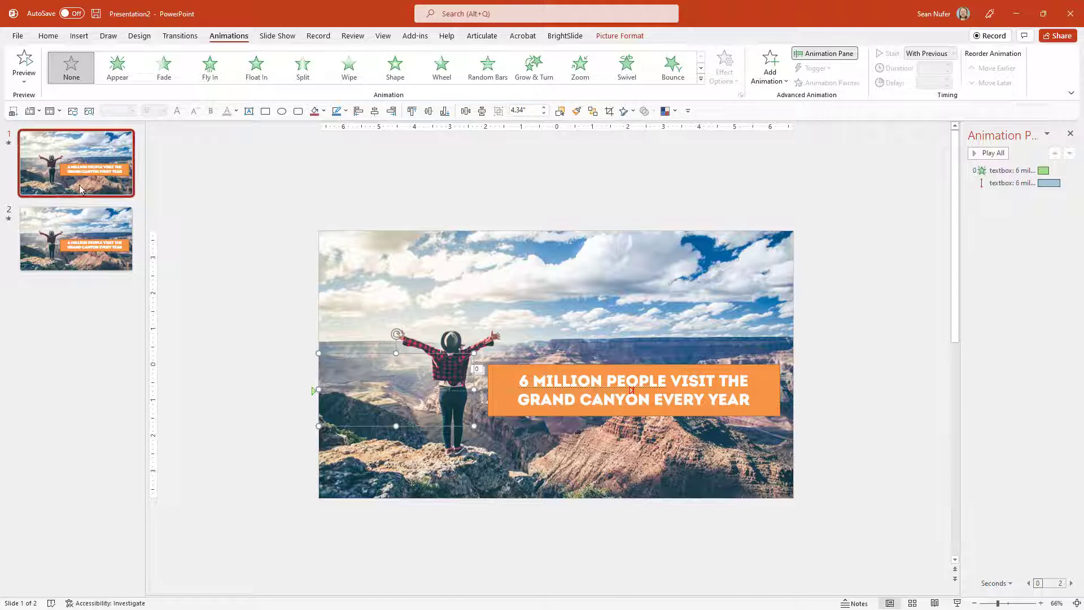
click(89, 229)
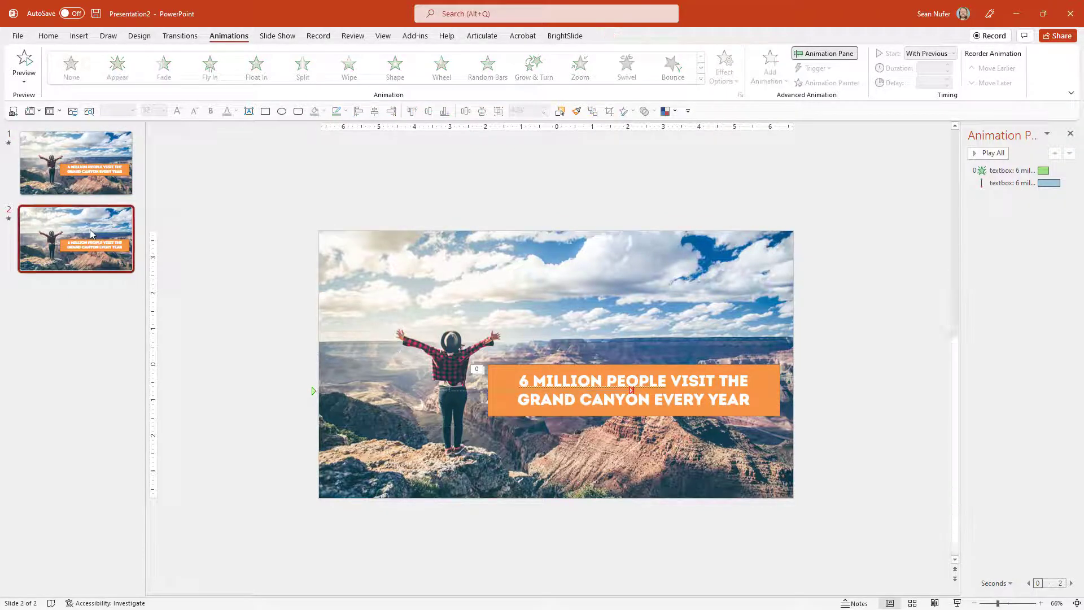
click(97, 171)
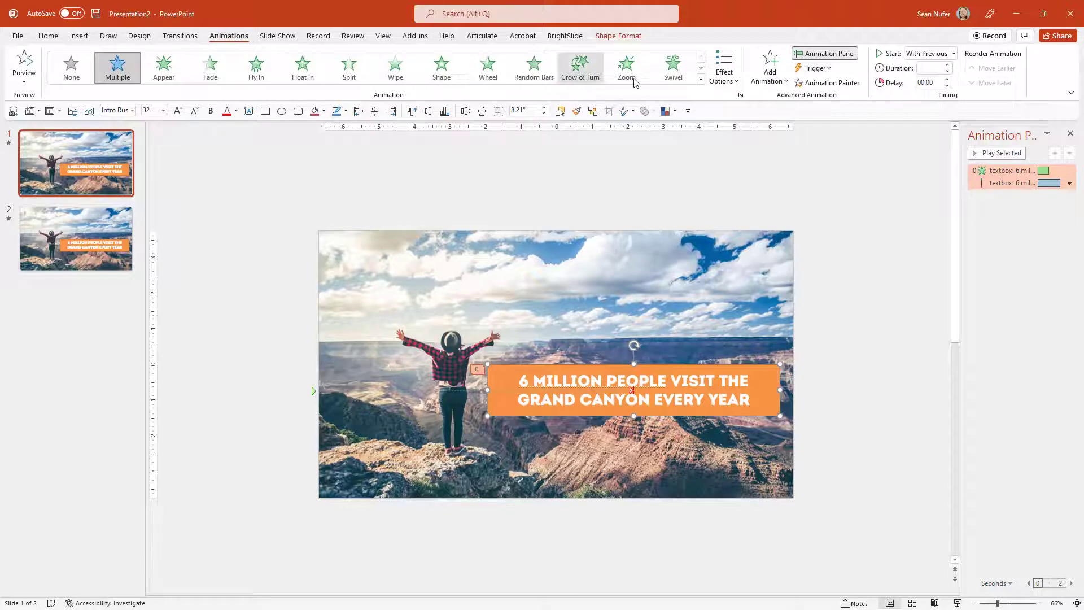
click(818, 83)
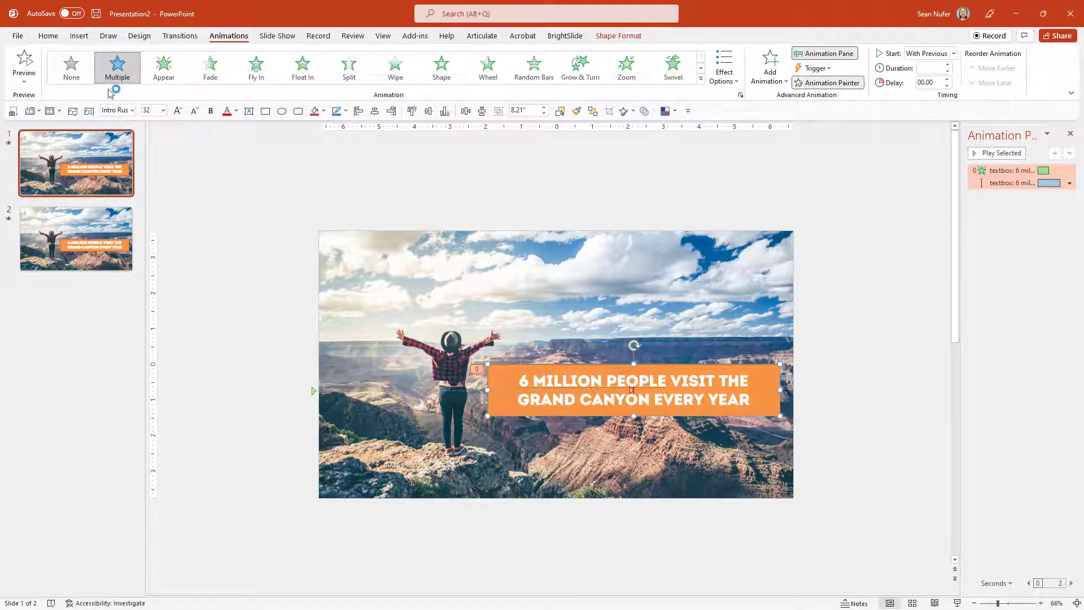
click(76, 239)
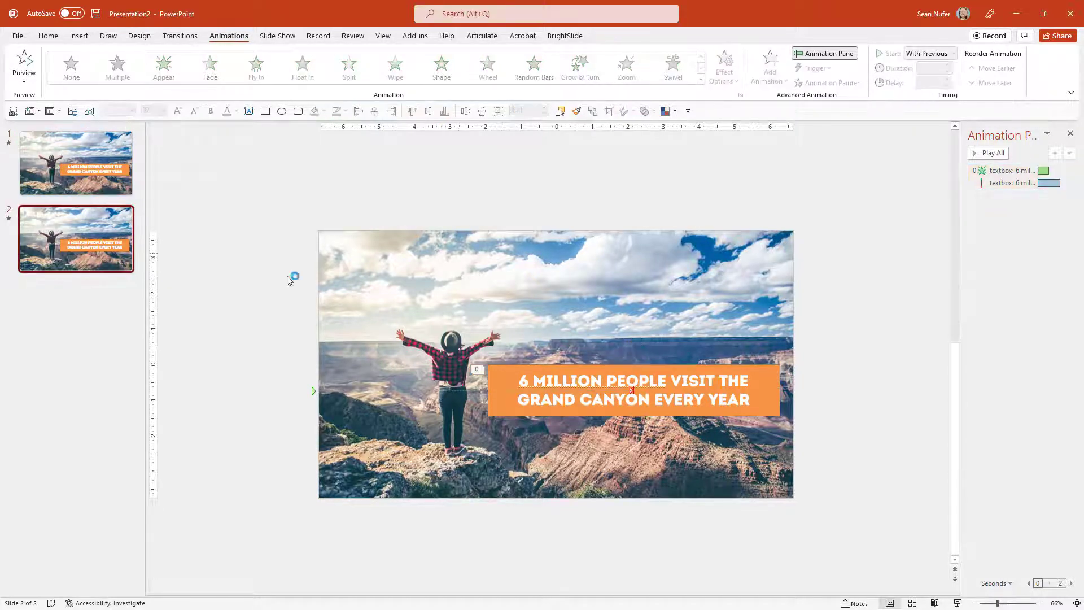
click(560, 369)
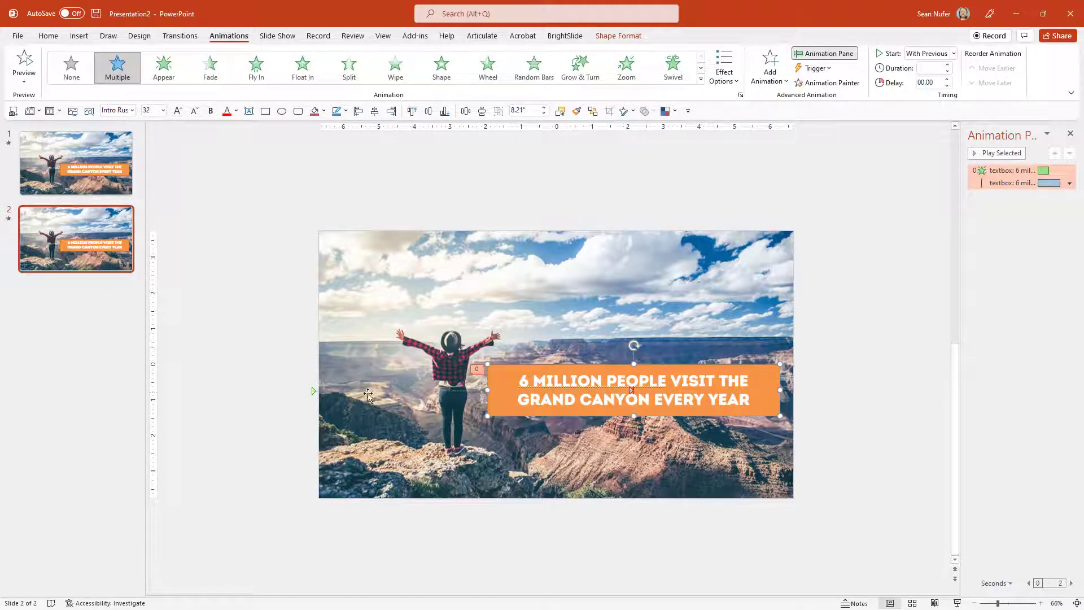
click(682, 372)
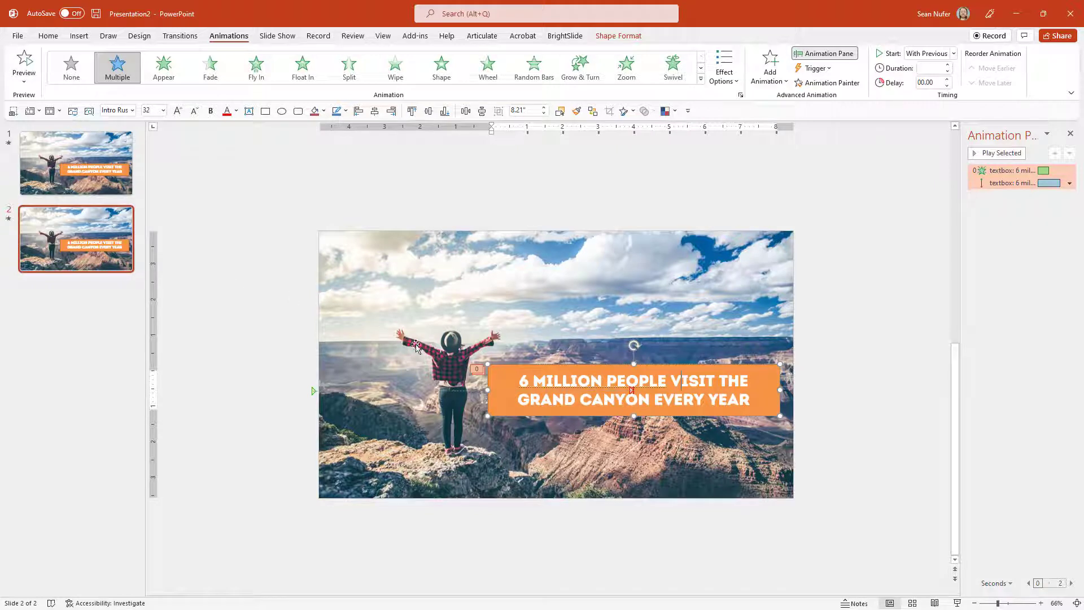
Duplicate the canyon photo on slide 2 and align the copy exactly over the original.
click(452, 354)
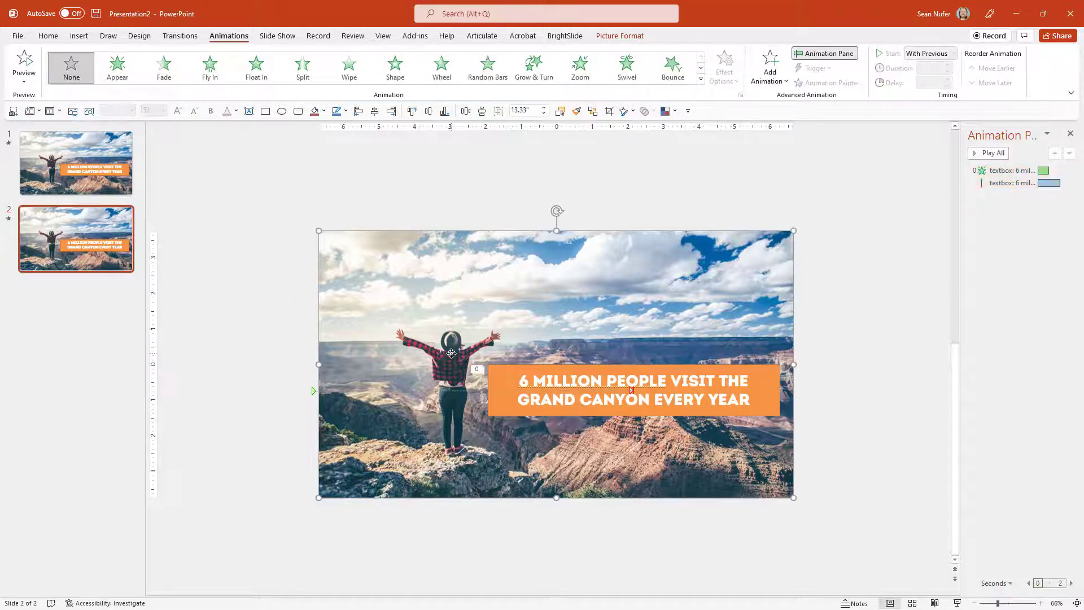
right_click(461, 305)
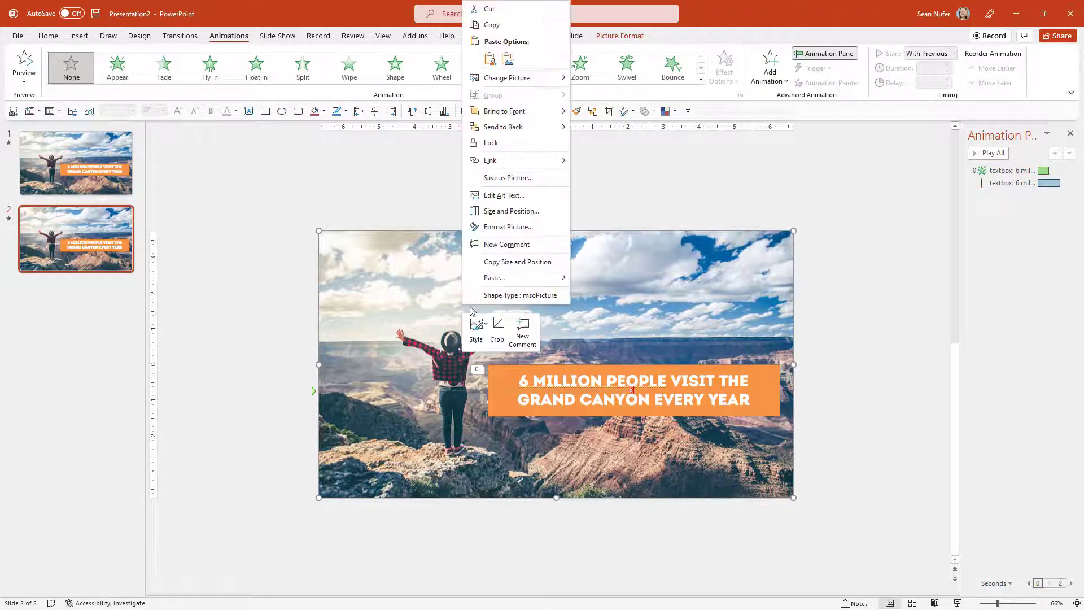
click(491, 27)
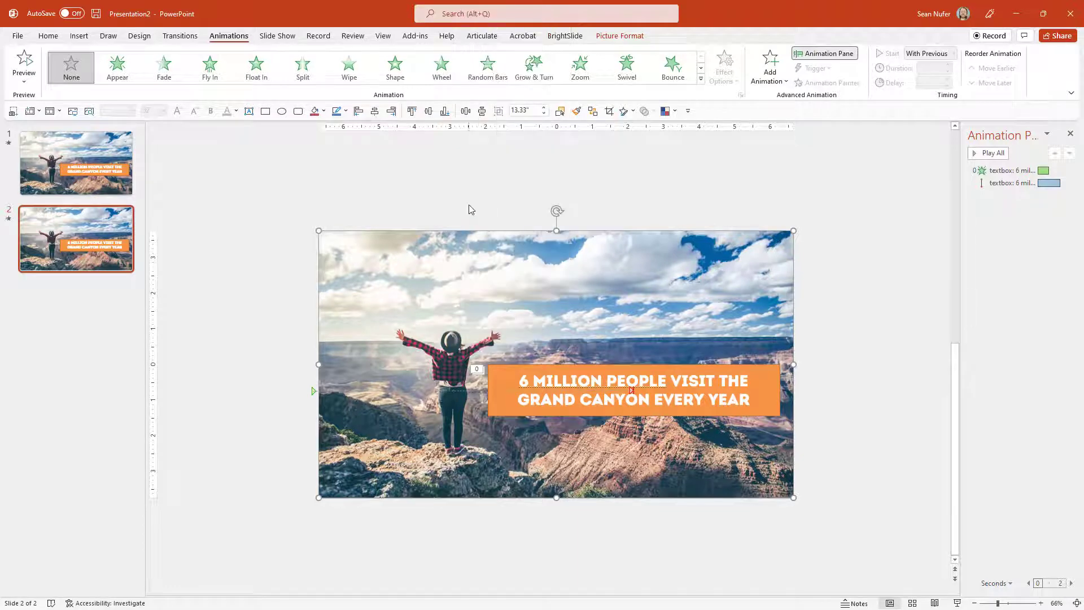
key(ctrl+v)
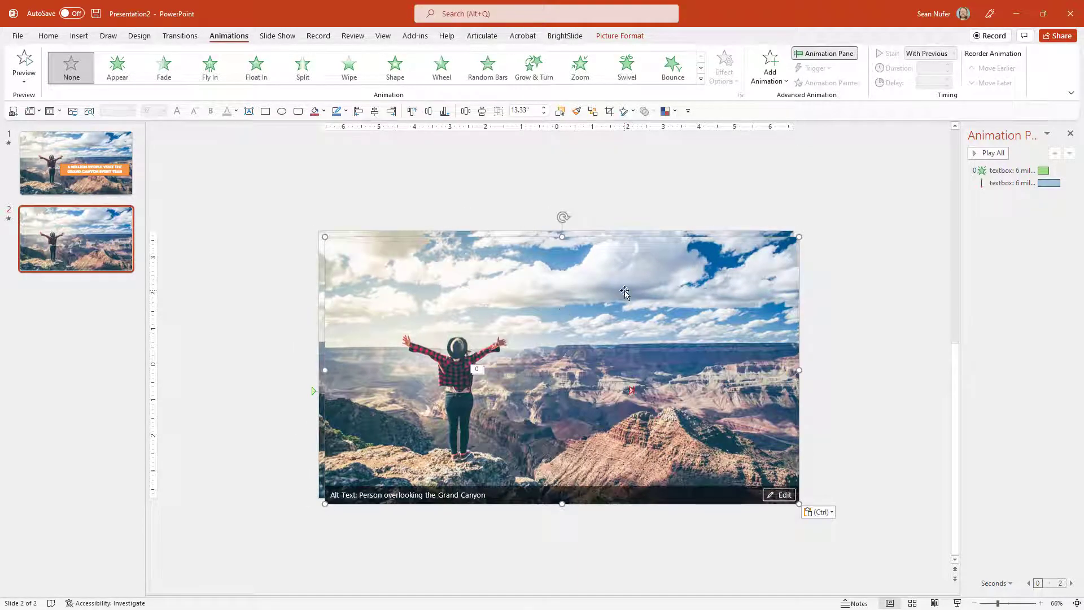
drag(625, 293, 622, 289)
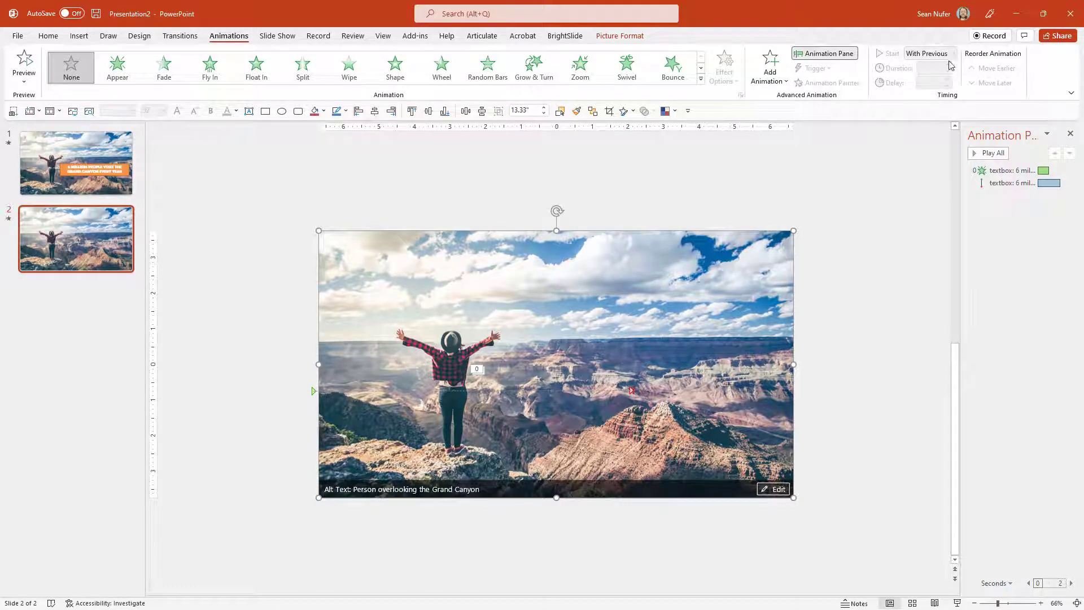
Crop the duplicate down to a 4.35" × 2" piece around the woman's body.
click(620, 36)
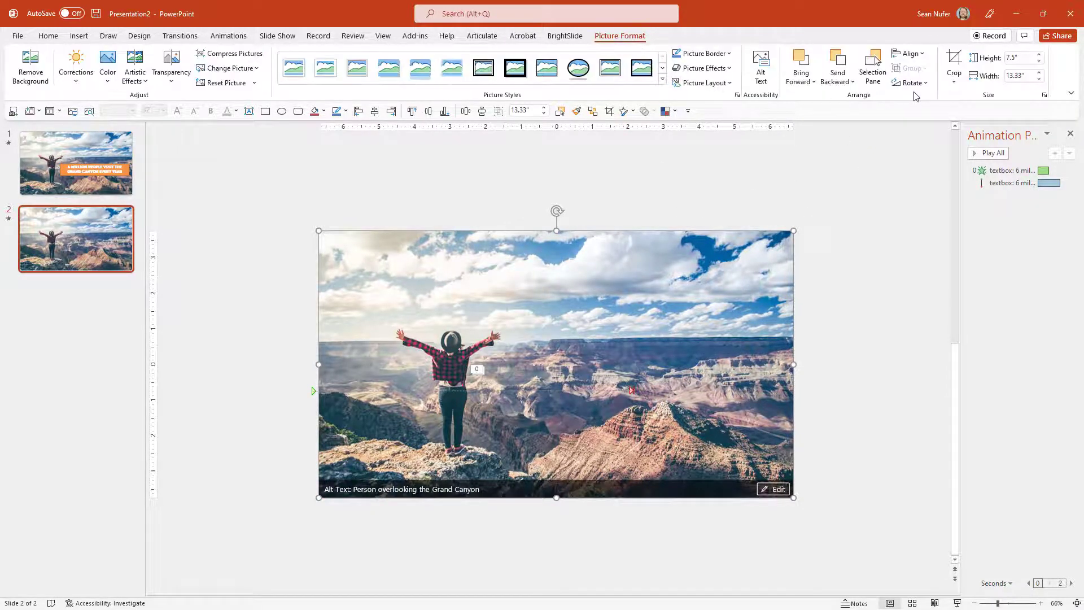
click(954, 58)
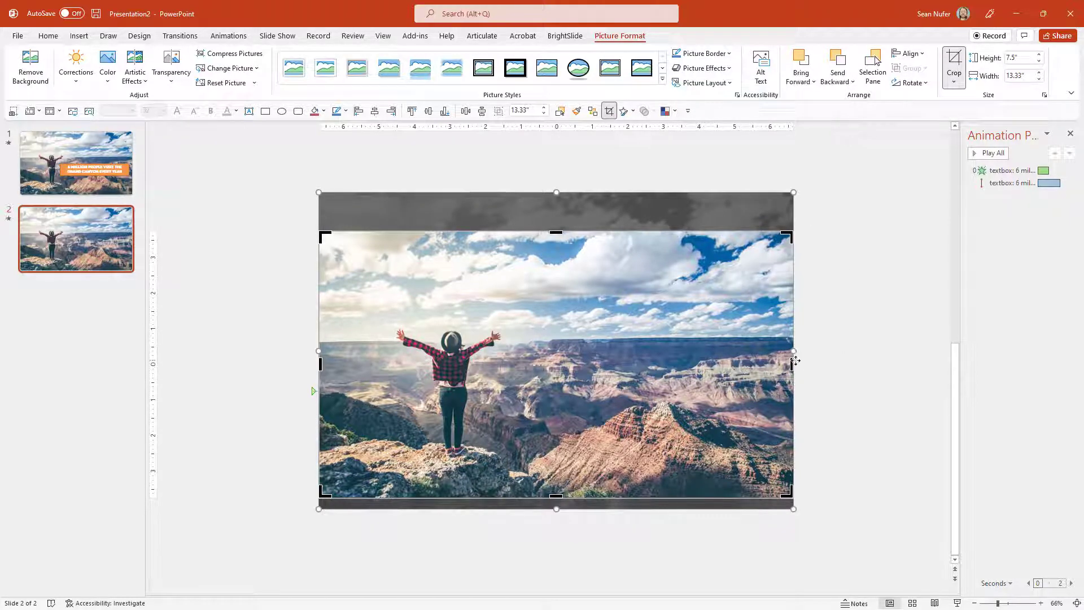
drag(792, 364, 474, 392)
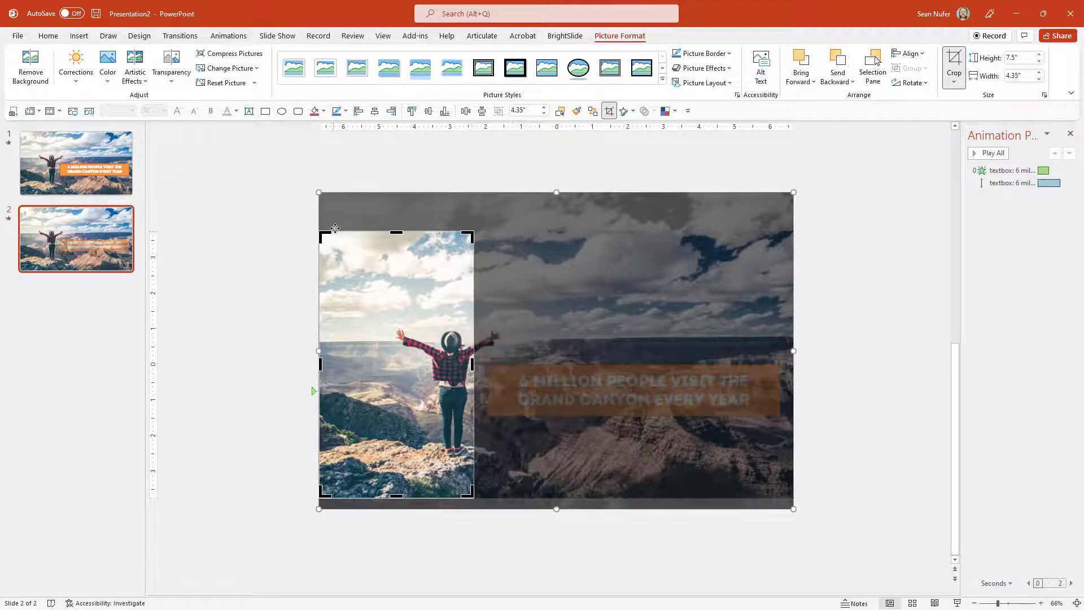
drag(397, 231, 413, 357)
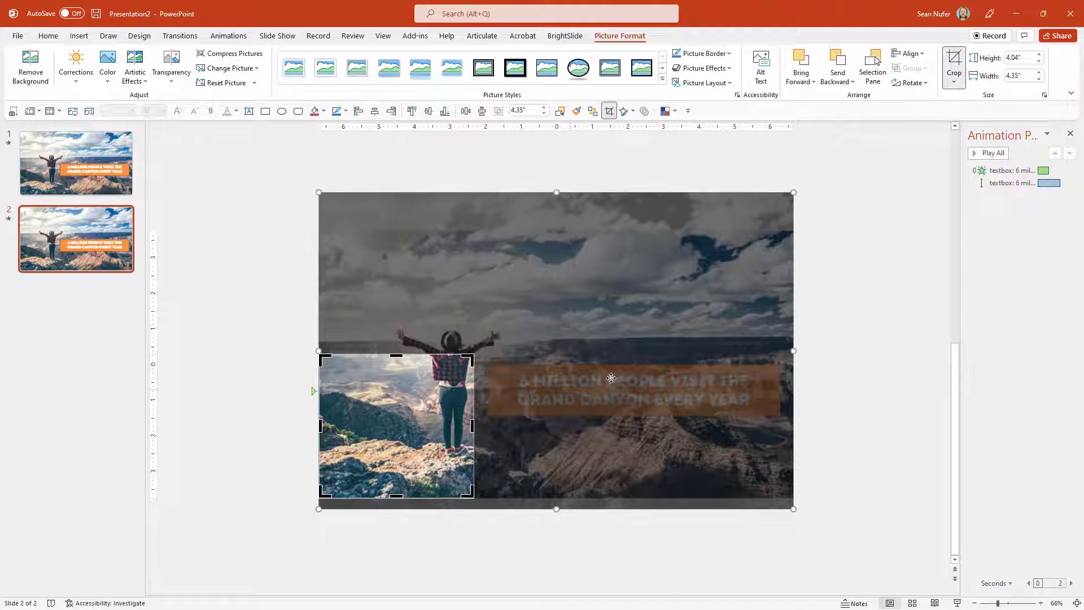
drag(395, 497, 384, 424)
click(275, 310)
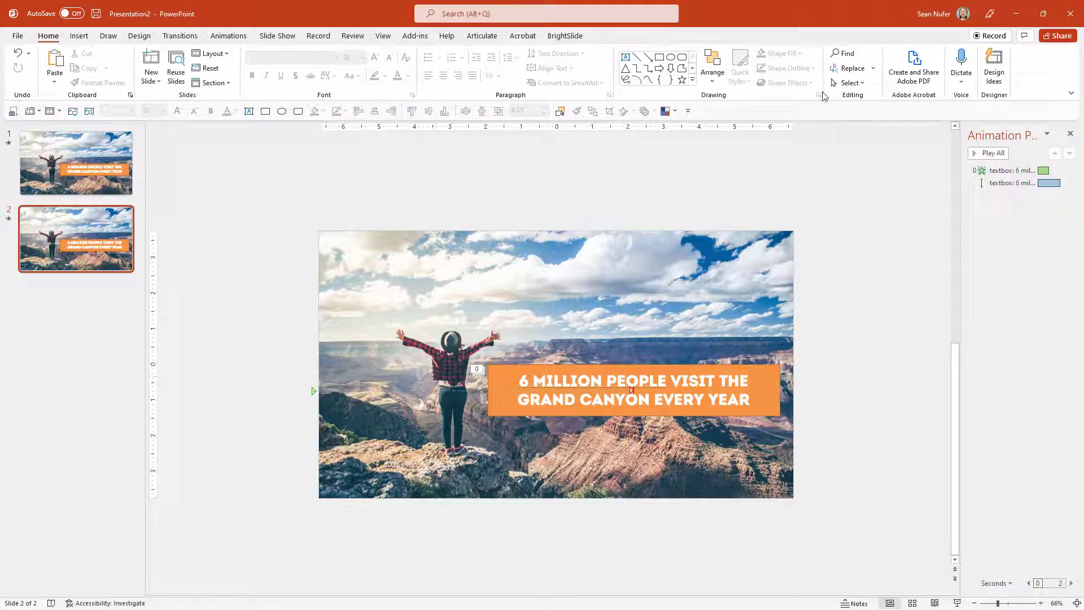
In the Selection Pane, rename the cropped duplicate picture to 'foreground'.
click(559, 113)
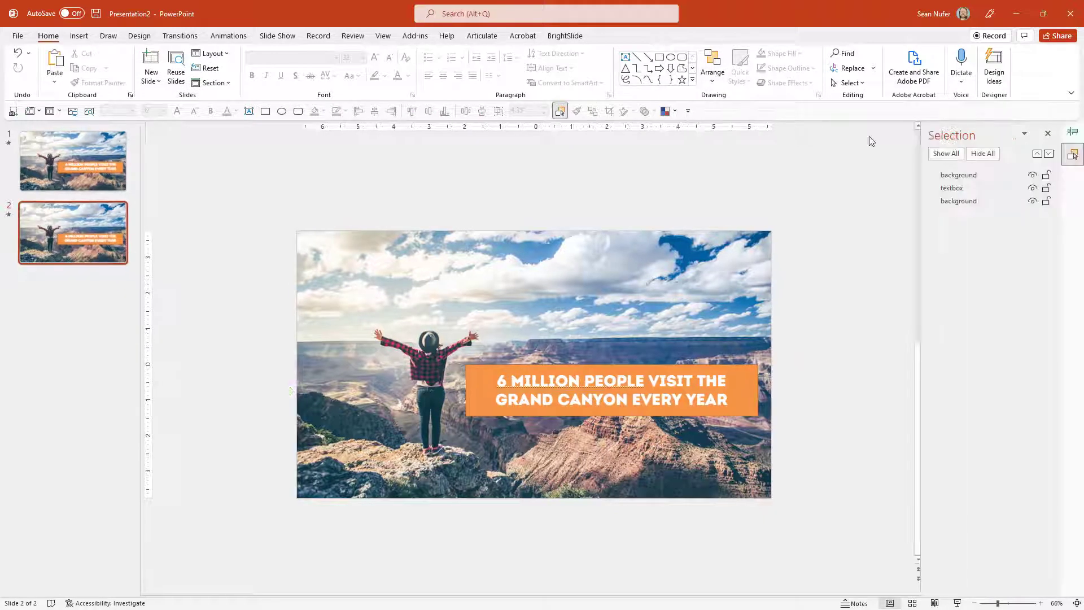
click(964, 202)
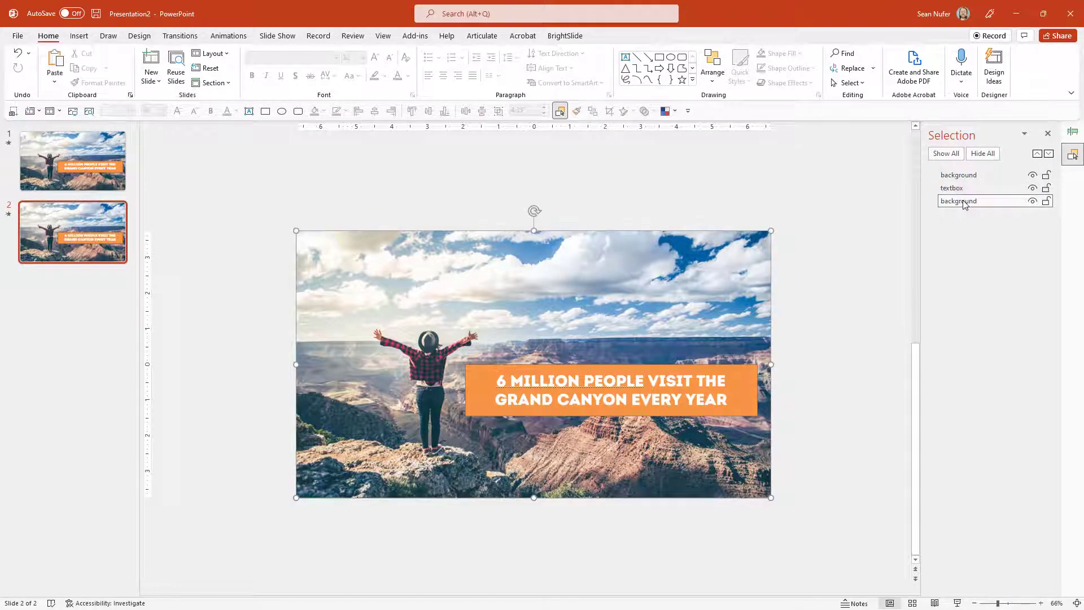
click(962, 190)
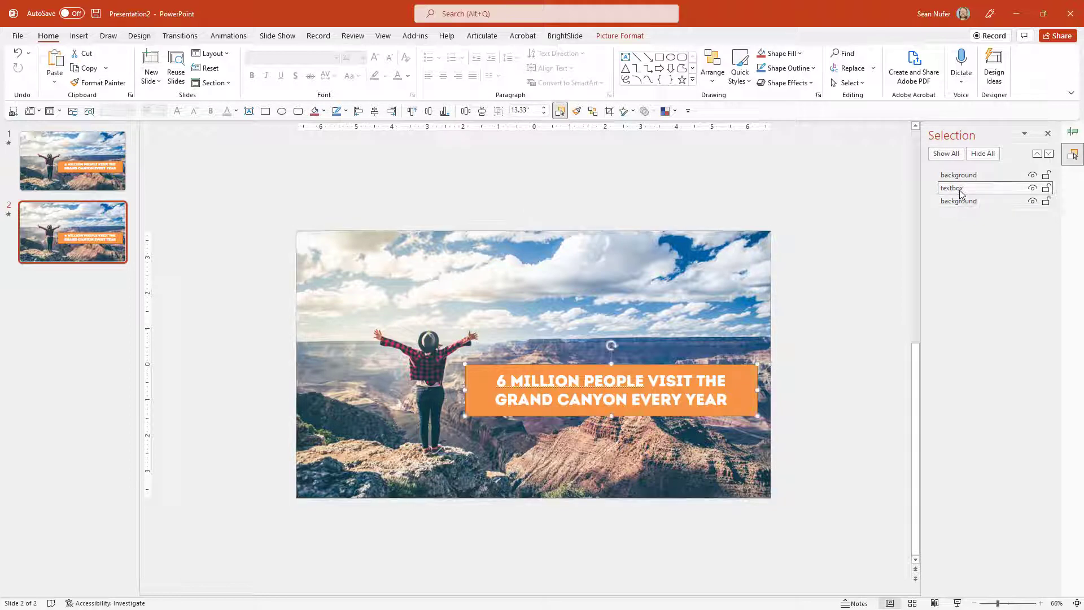
click(961, 176)
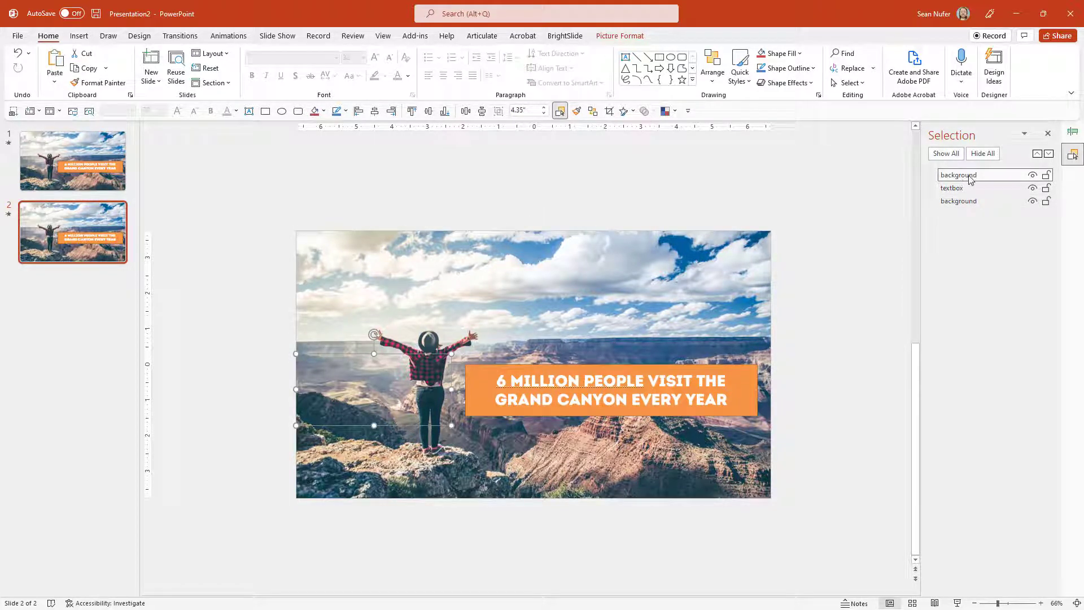
click(970, 177)
drag(983, 175, 933, 180)
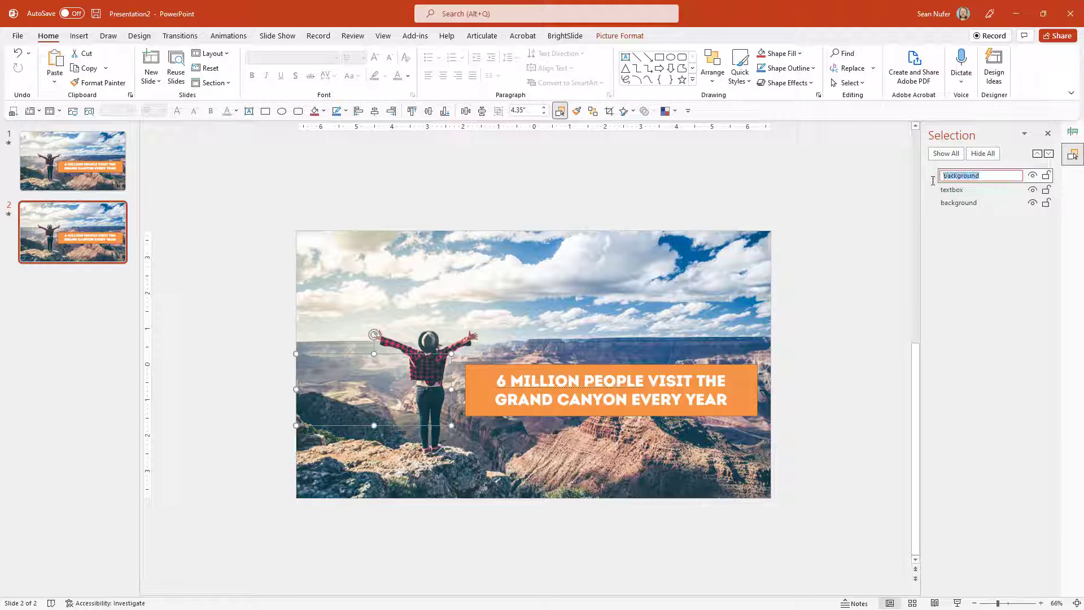
text(k)
text(oreground)
click(401, 208)
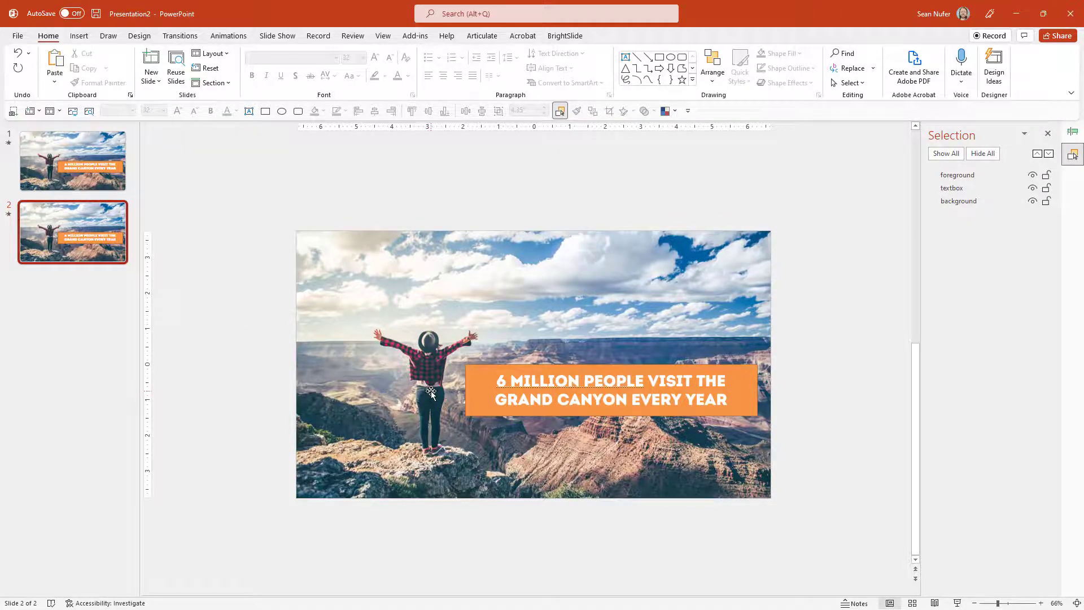
Hide the 'background' photo, leaving only the foreground piece and caption visible.
scroll(432, 391, up, 5)
scroll(416, 459, up, 6)
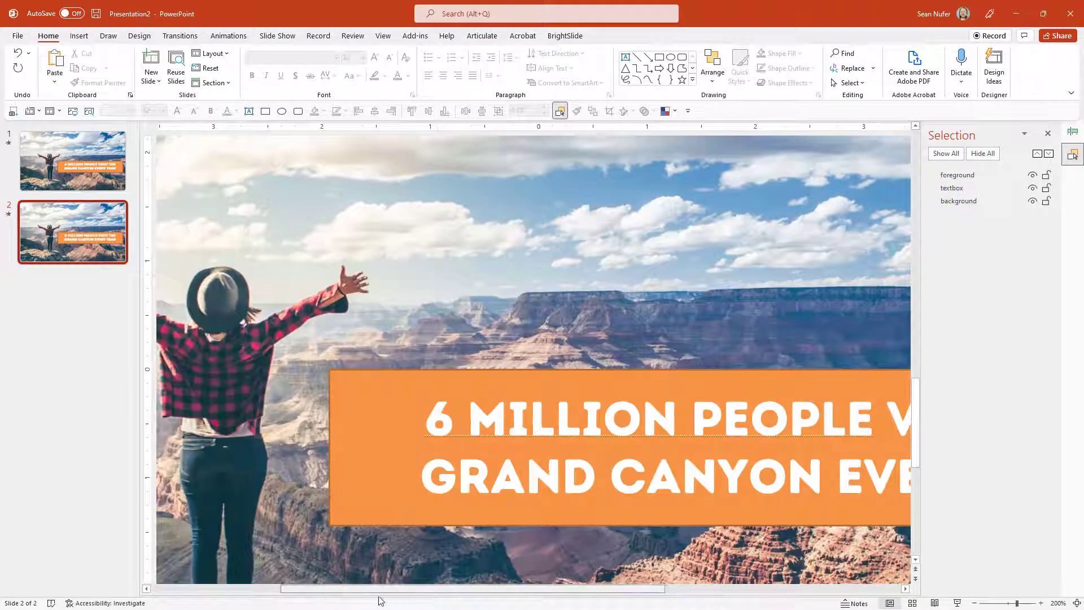
drag(439, 593, 351, 592)
scroll(468, 402, down, 1)
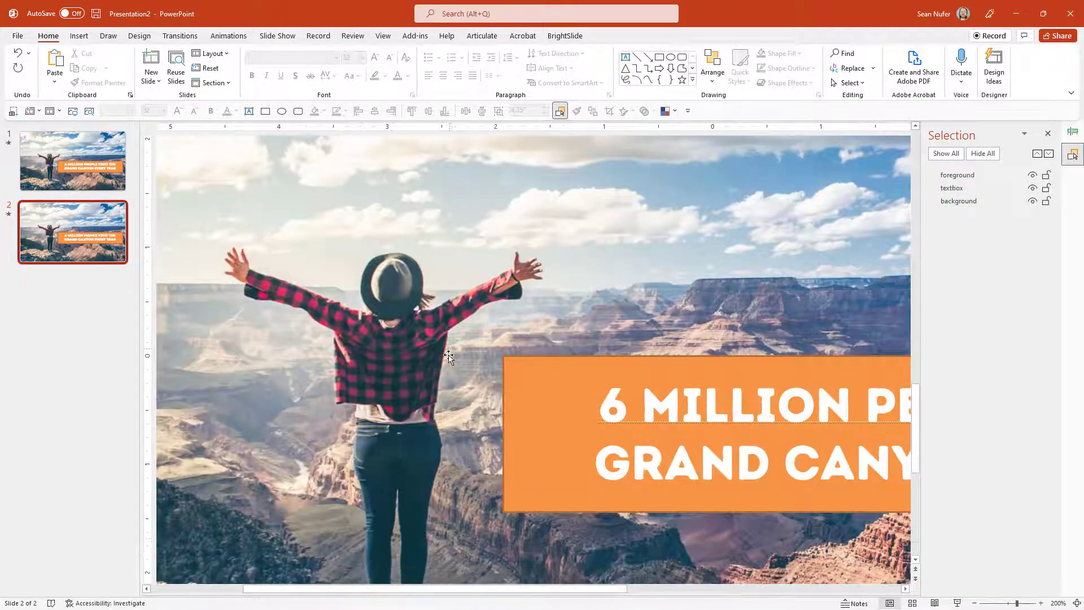
click(452, 395)
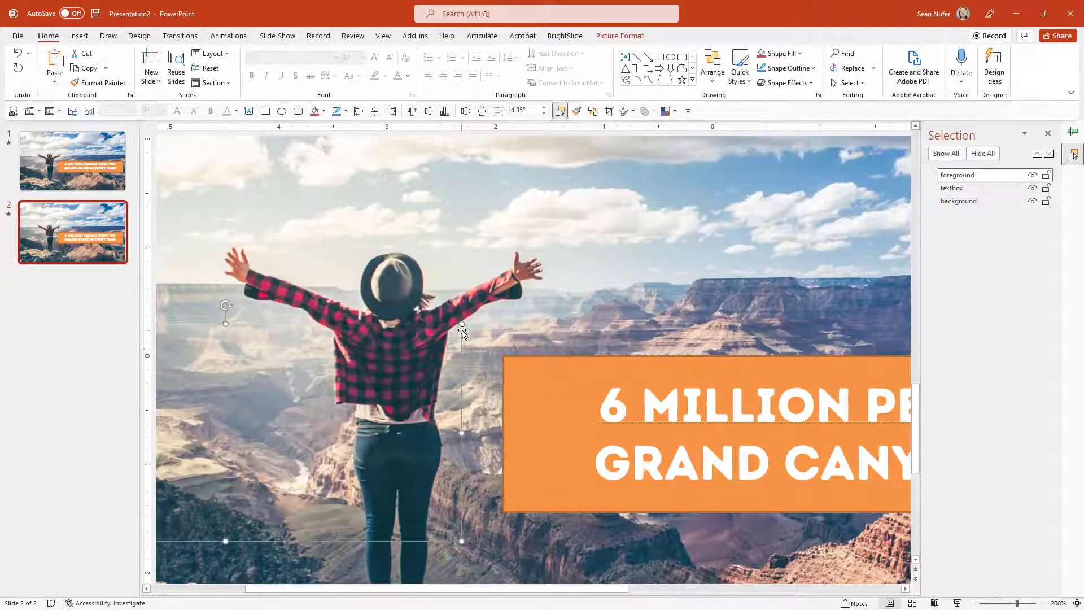
click(1033, 202)
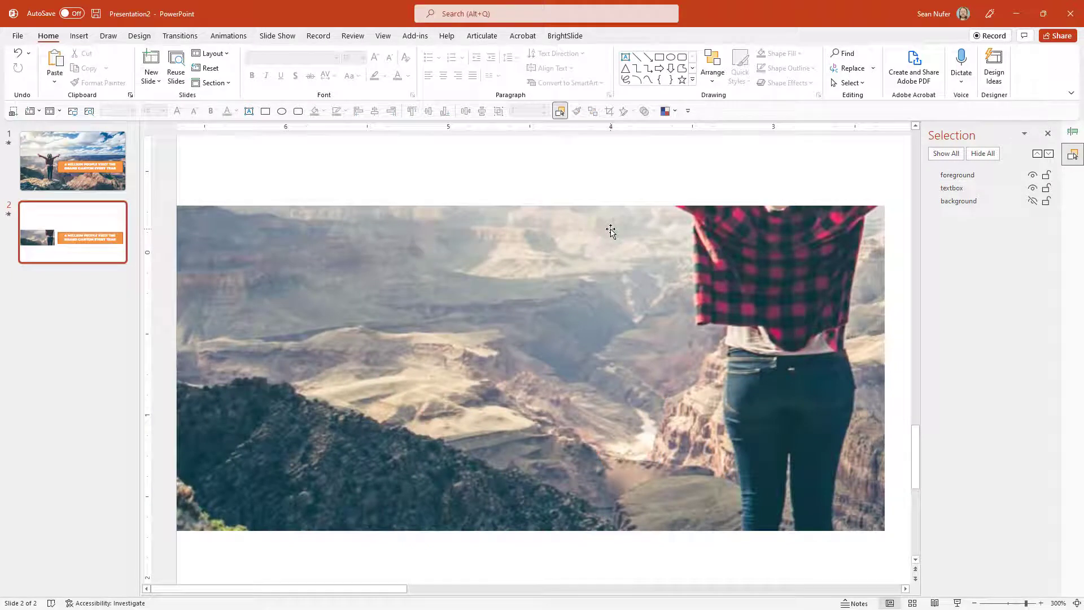
Draw a rectangle covering the foreground picture and give it no outline.
click(78, 35)
click(216, 63)
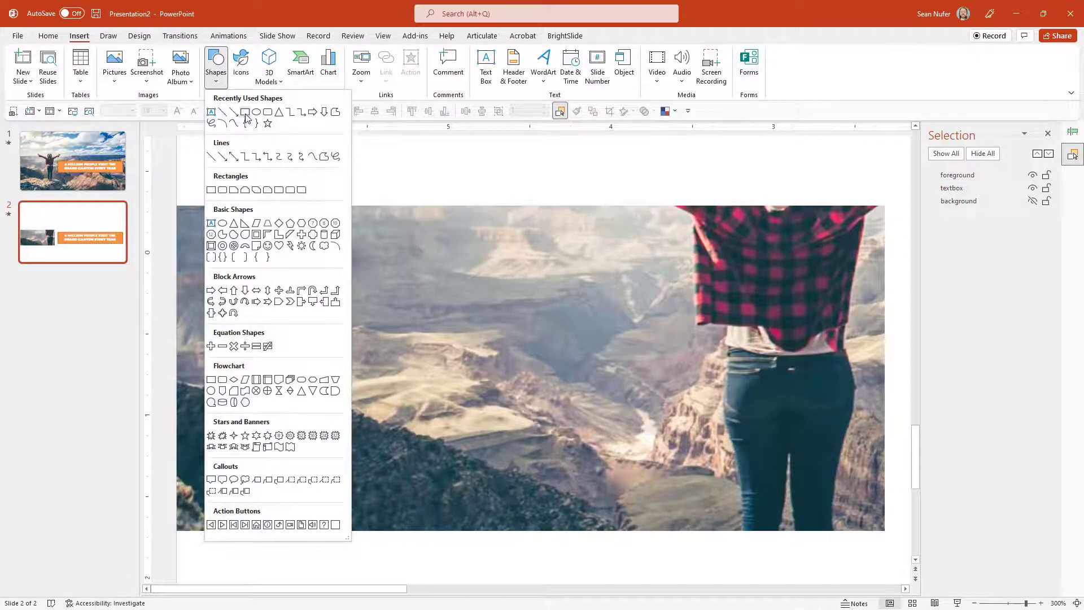
click(245, 112)
drag(166, 201, 901, 545)
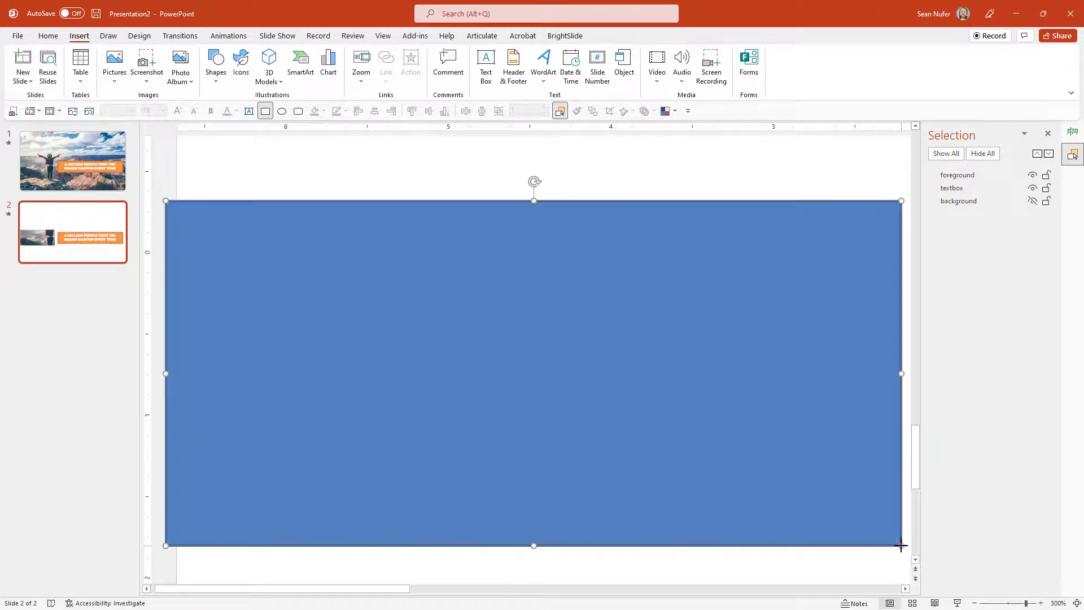
click(458, 69)
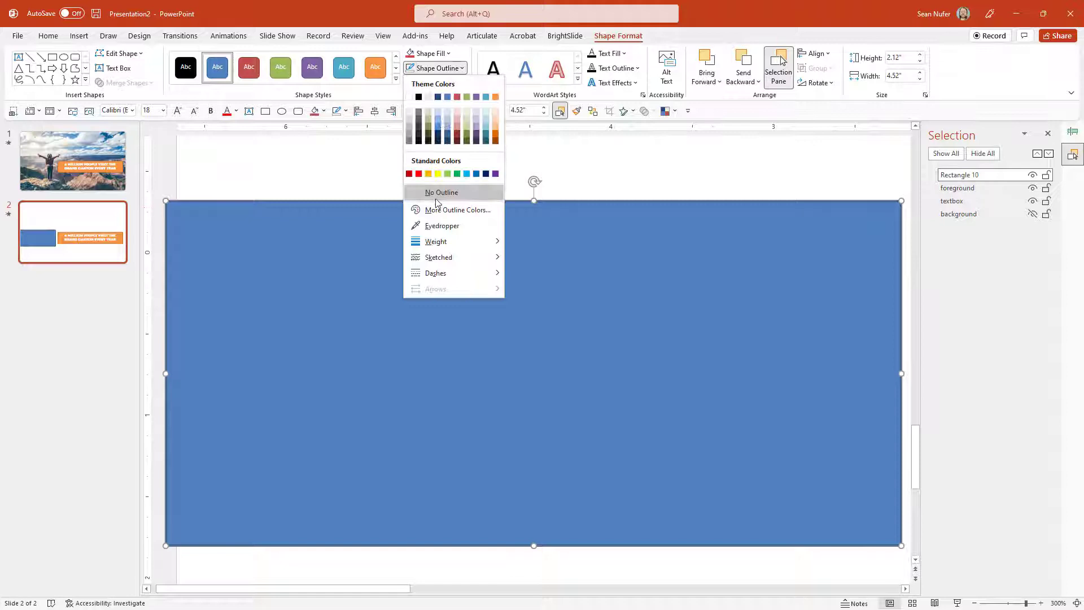
click(435, 192)
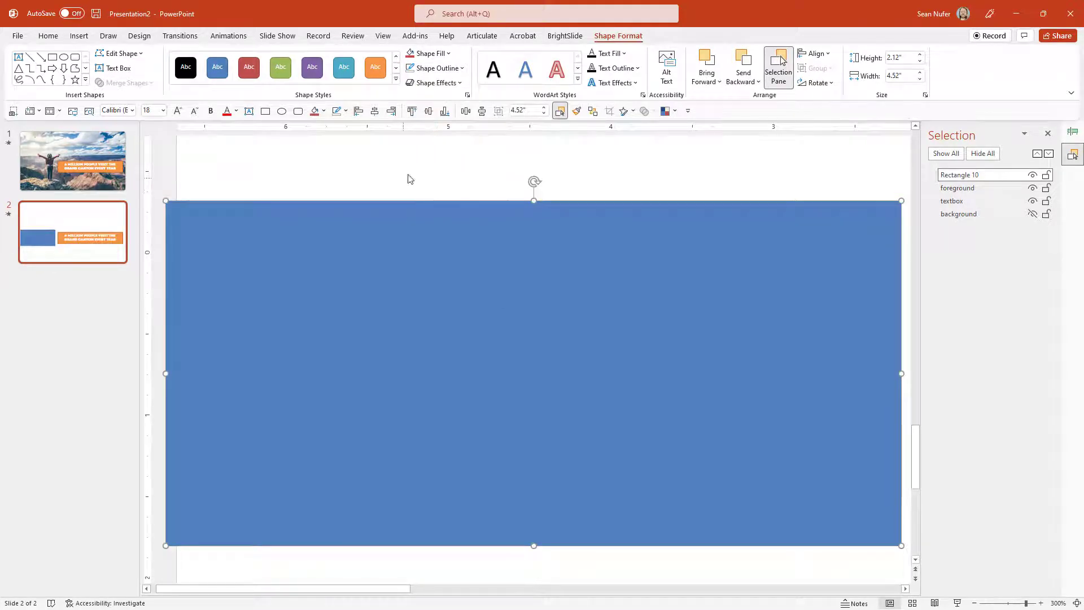
Set the rectangle's solid fill transparency to 88% in Format Shape.
right_click(474, 257)
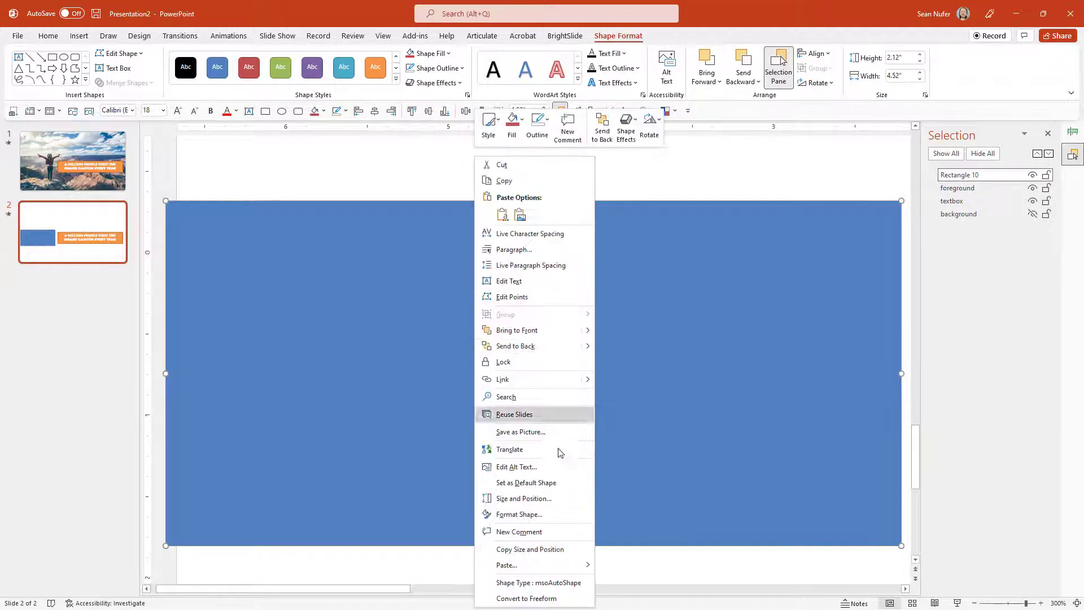
click(537, 514)
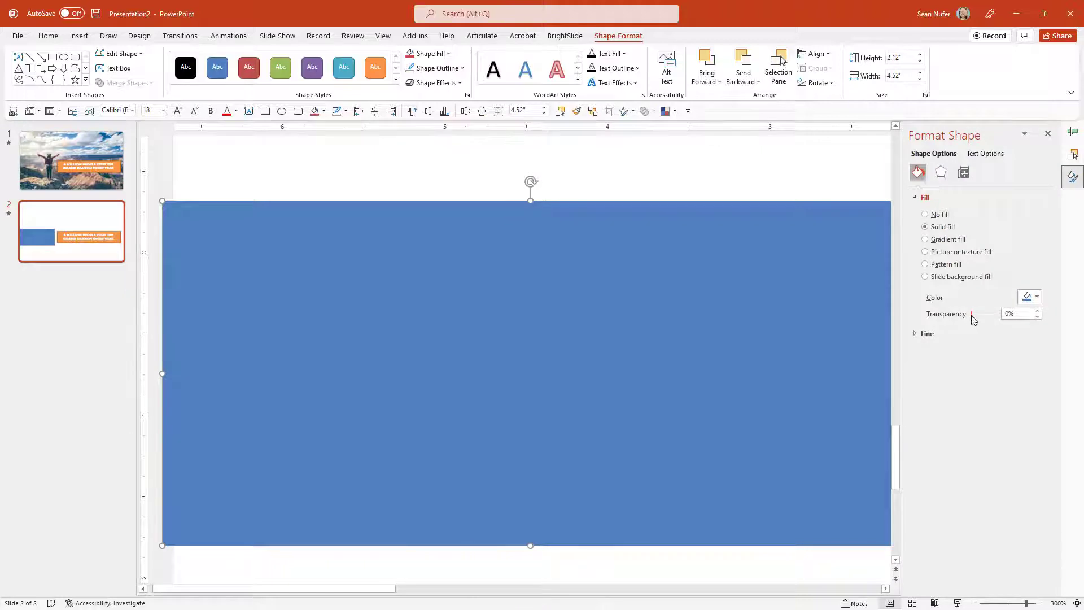
drag(973, 318, 997, 318)
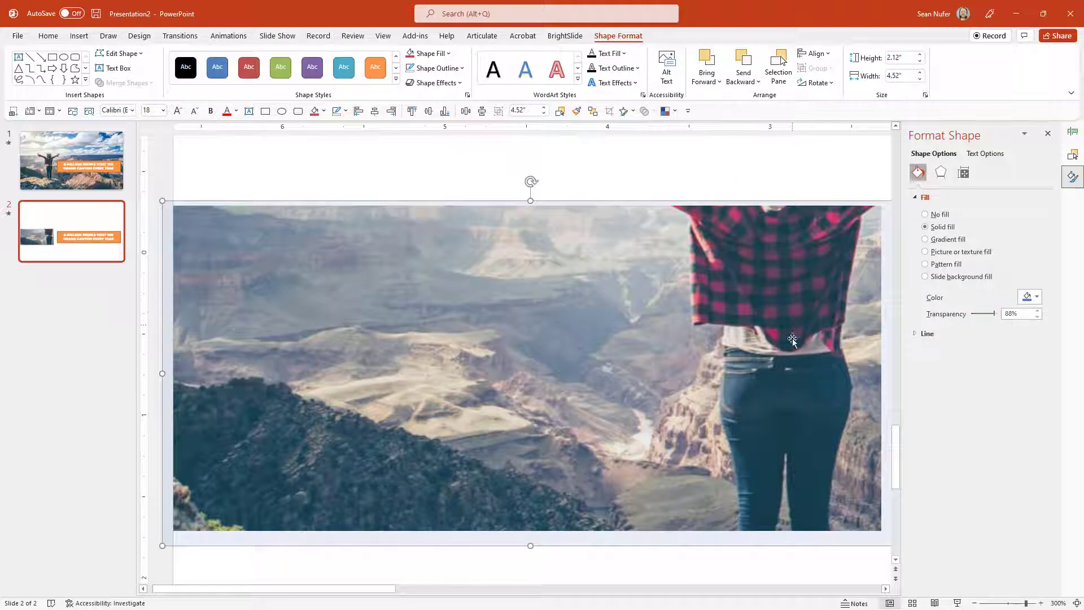
drag(396, 593, 422, 590)
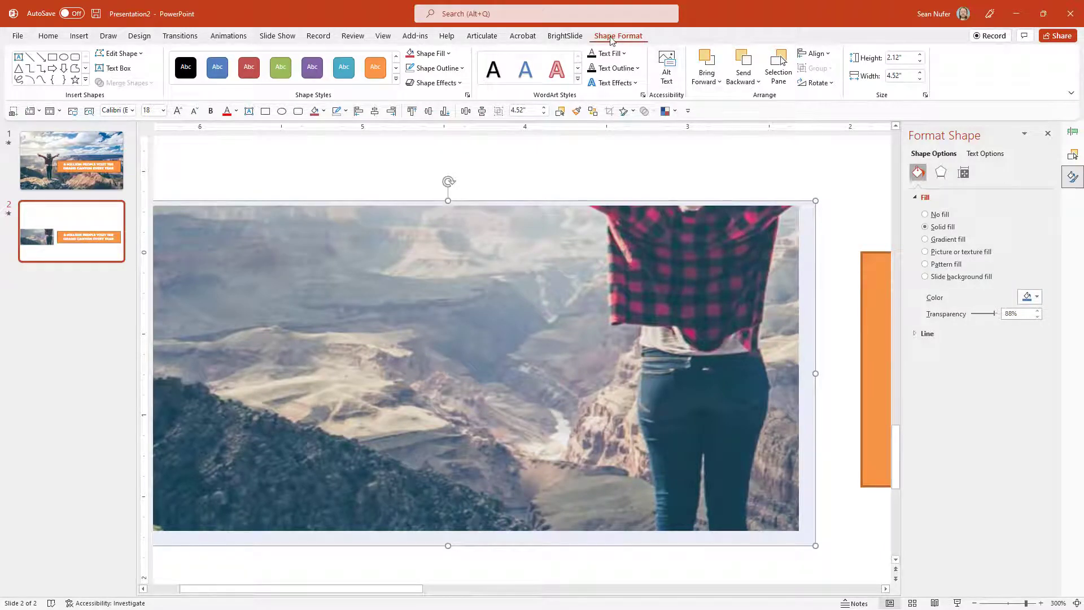
In Edit Points, pull the rectangle's right corners in toward the woman's side.
click(118, 53)
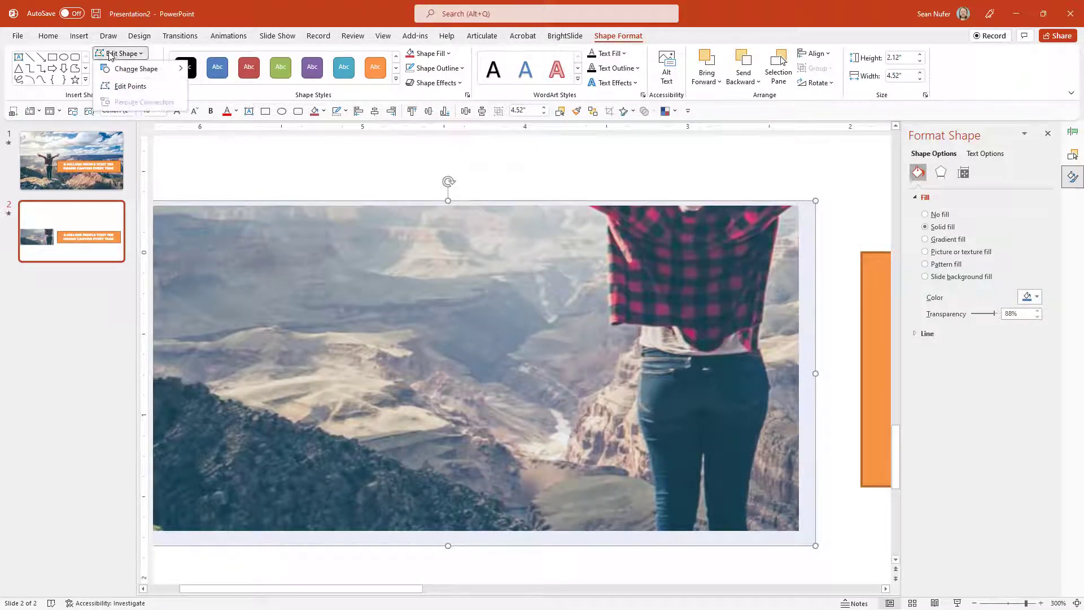
click(124, 87)
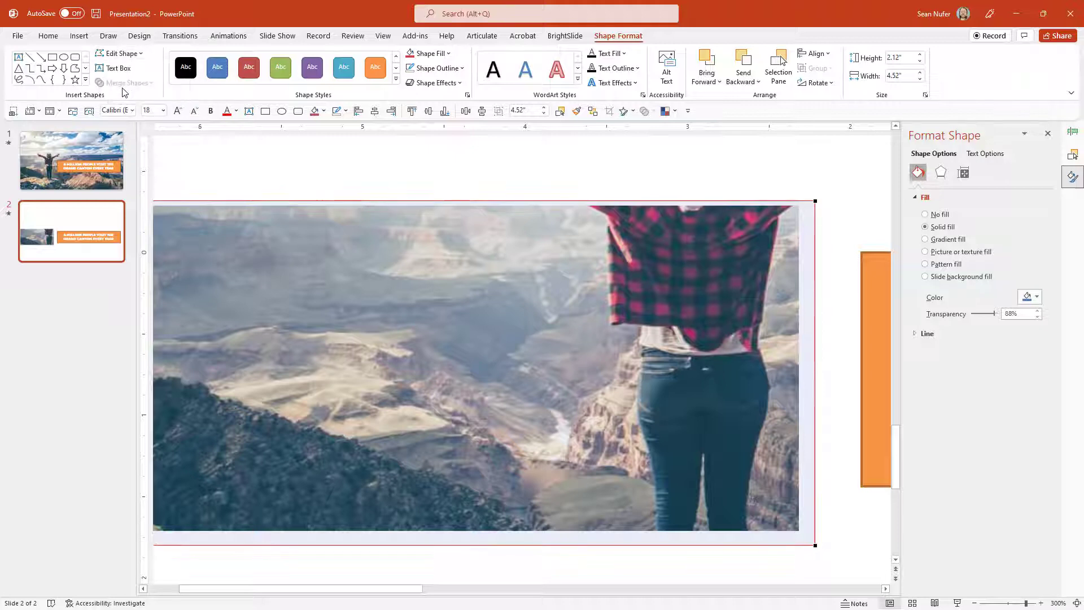
drag(815, 201, 709, 201)
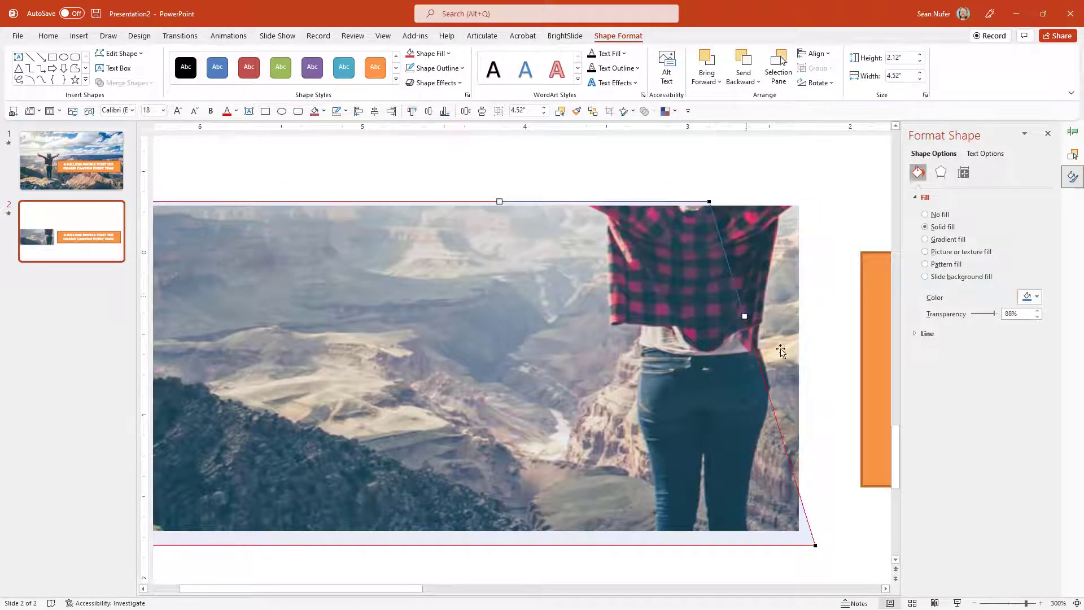
drag(816, 545, 719, 544)
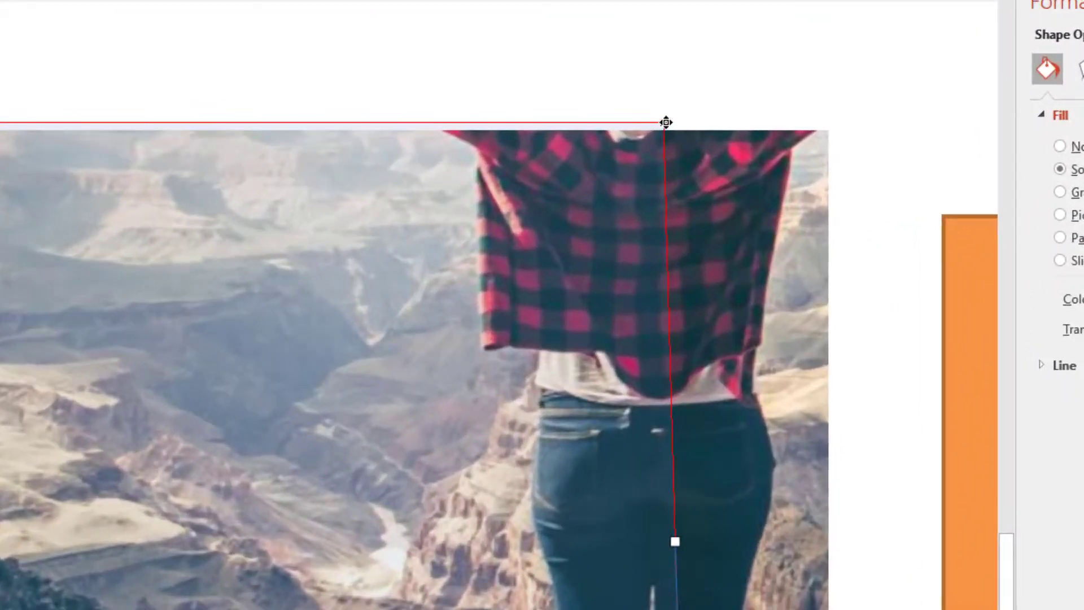
drag(667, 122, 819, 130)
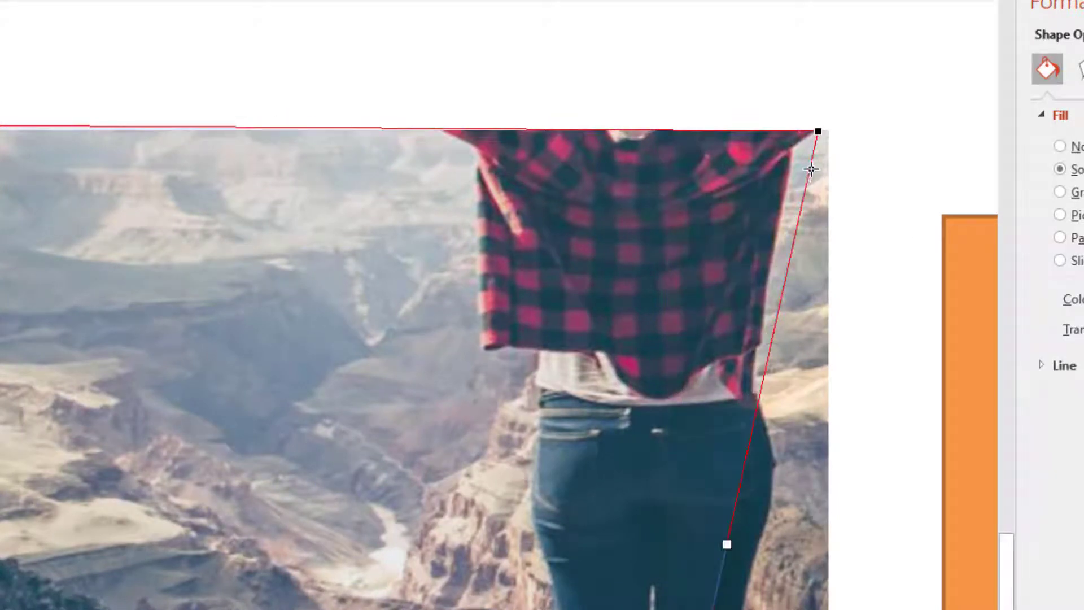
Add and curve points so the right edge follows the shirt, hem and hip.
drag(811, 169, 793, 153)
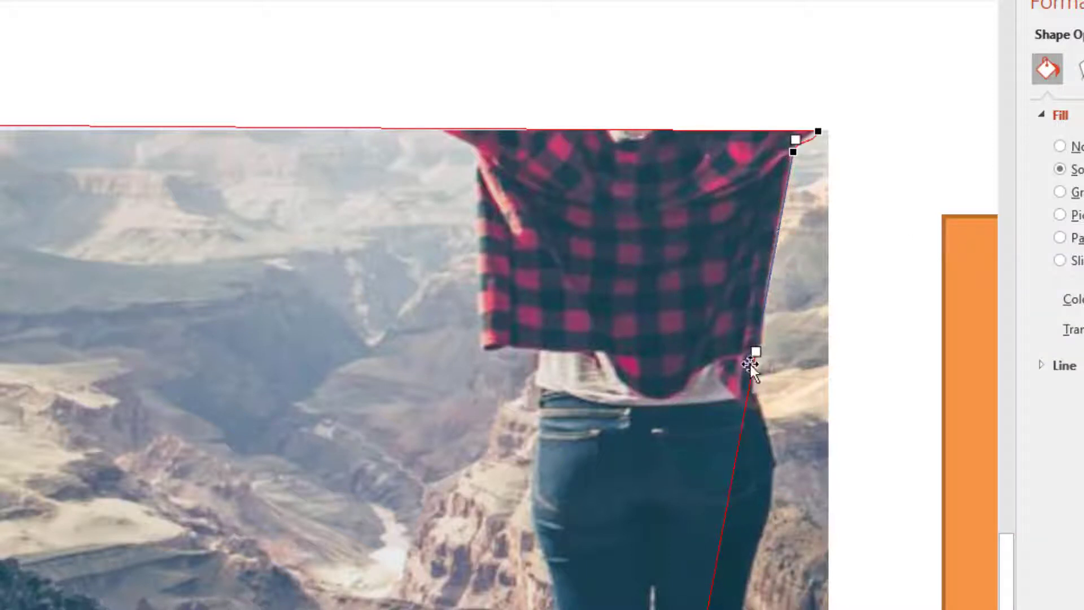
drag(760, 318, 754, 354)
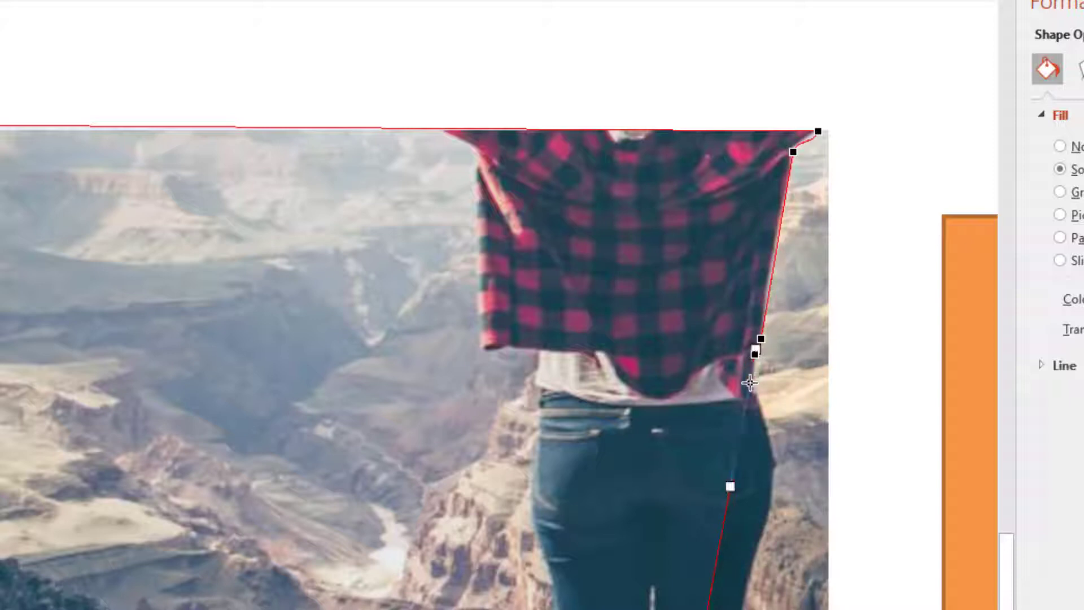
drag(746, 396, 752, 393)
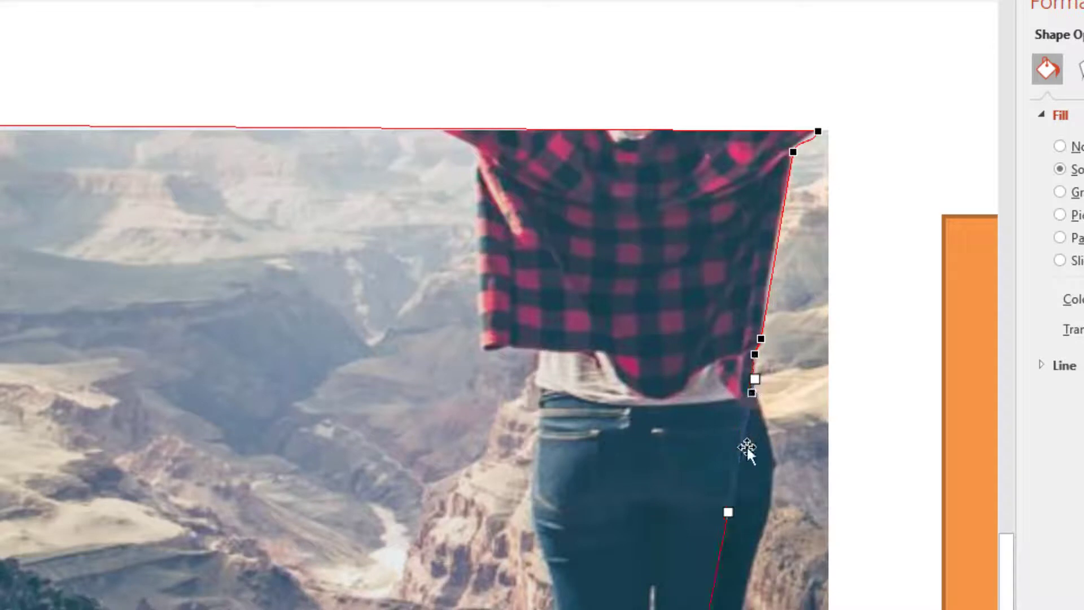
drag(741, 450, 776, 477)
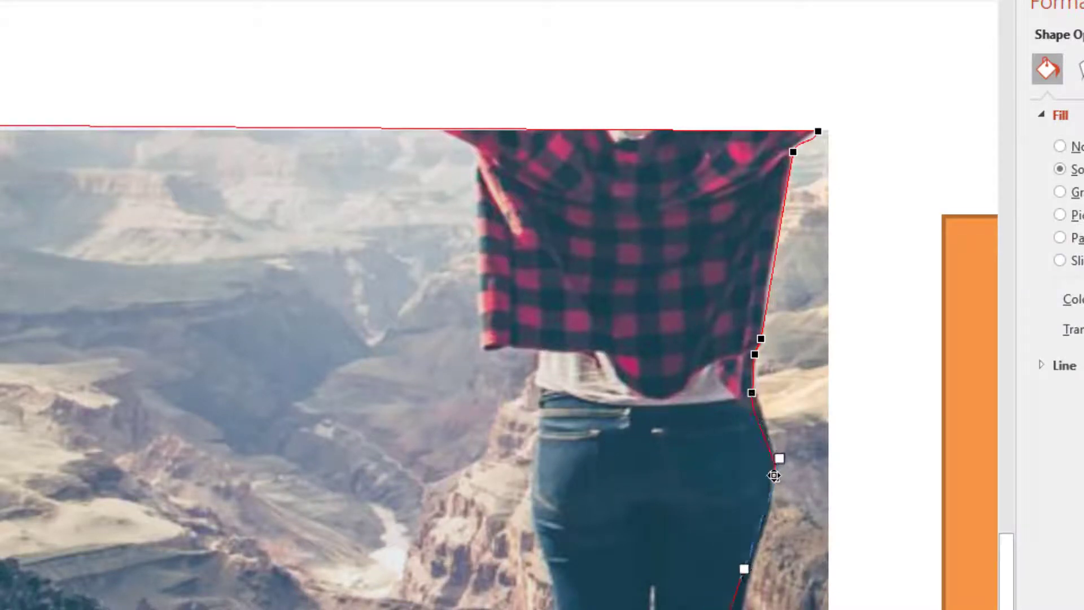
click(751, 394)
drag(748, 412, 768, 421)
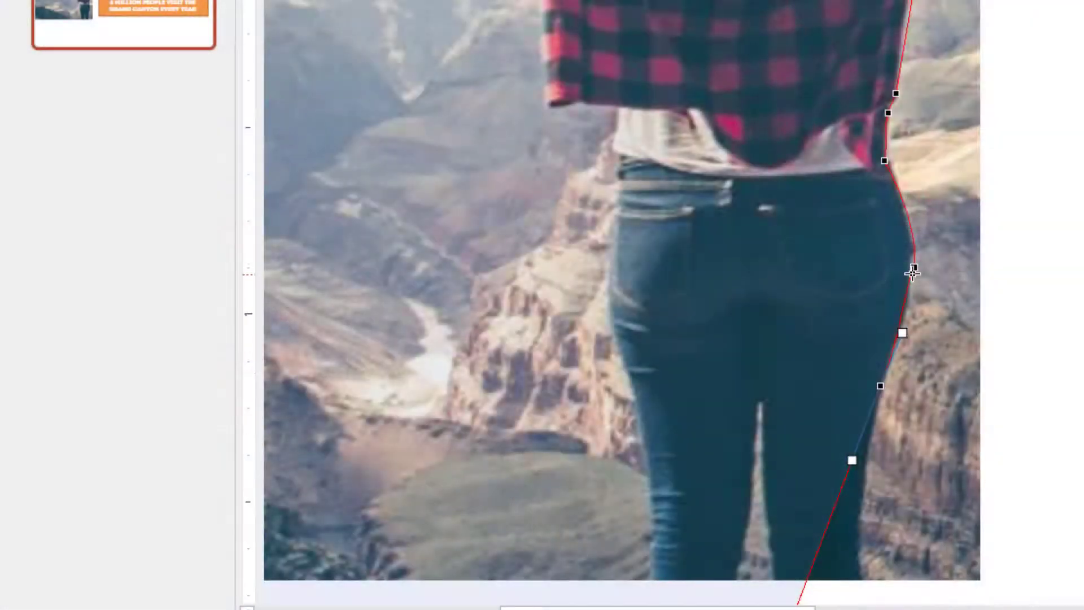
Refine points along the hip, jeans and lower leg, and adjust the shirt-edge segment.
click(915, 268)
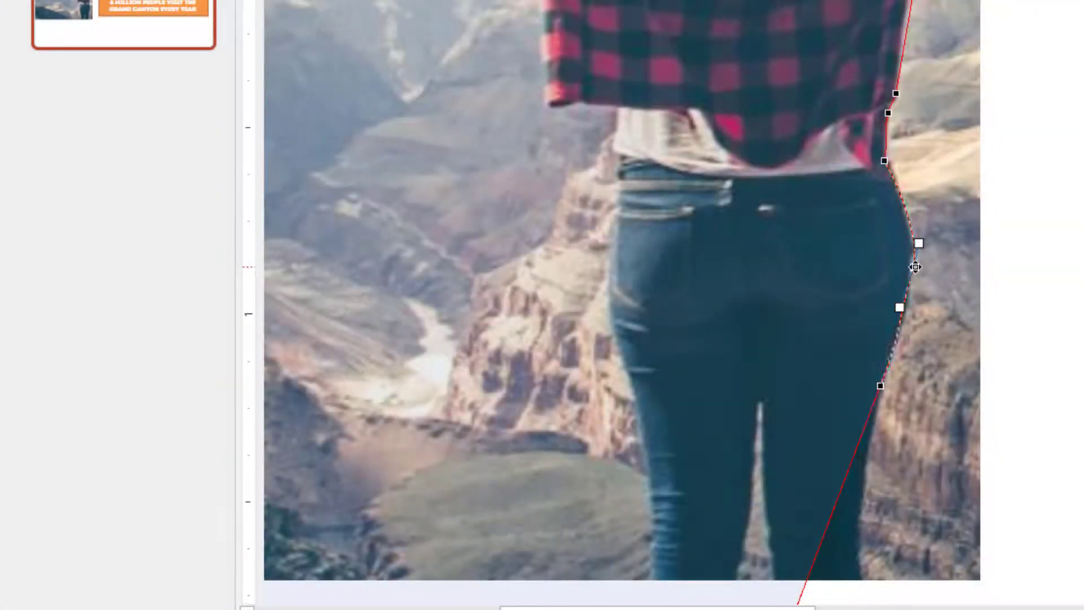
drag(916, 267, 911, 215)
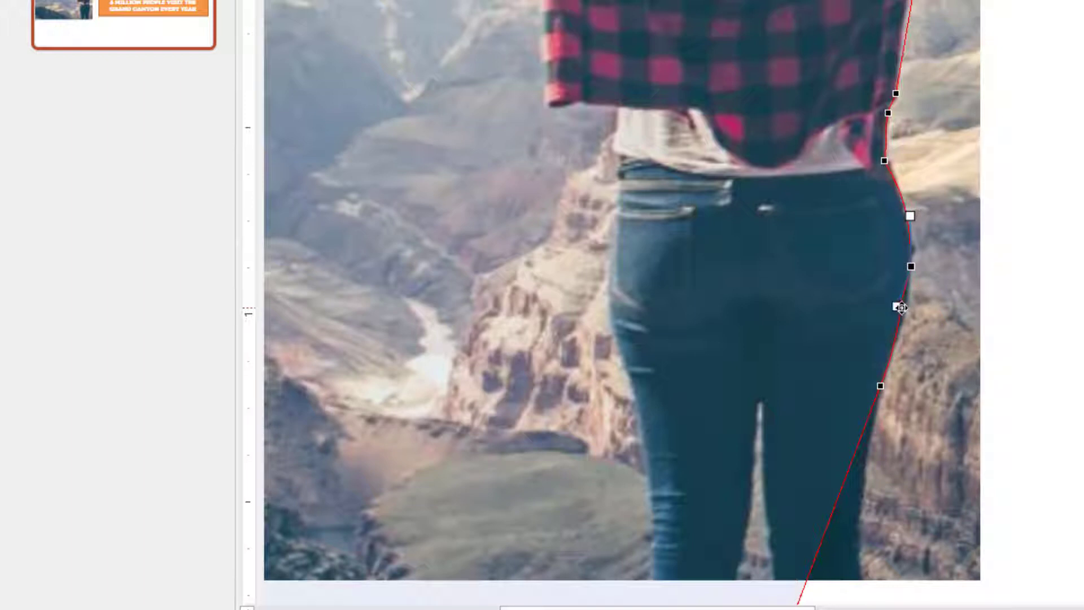
drag(894, 306, 905, 308)
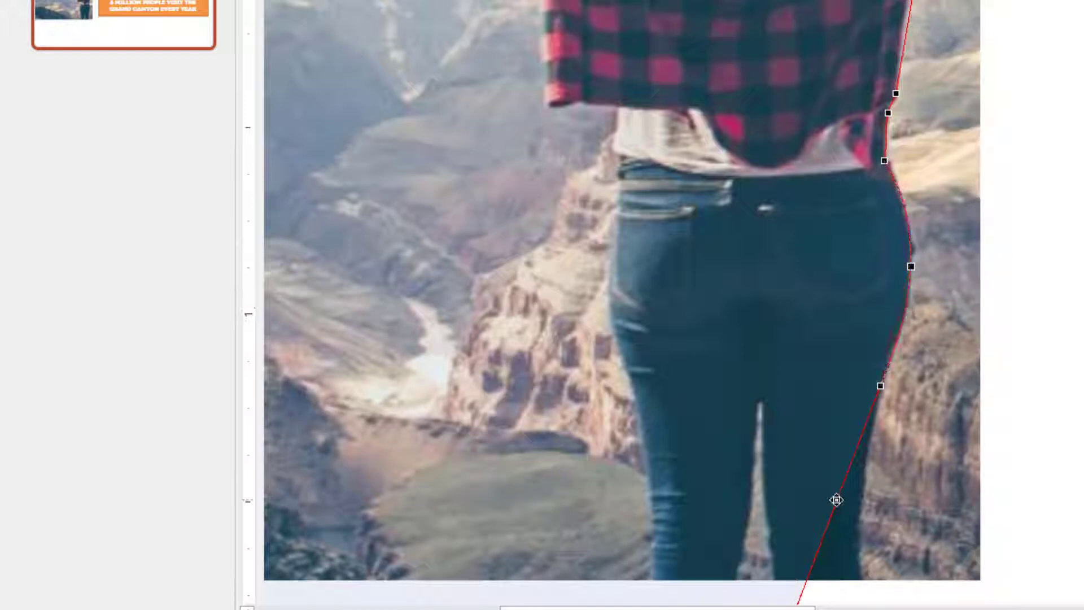
drag(836, 498, 868, 458)
click(882, 385)
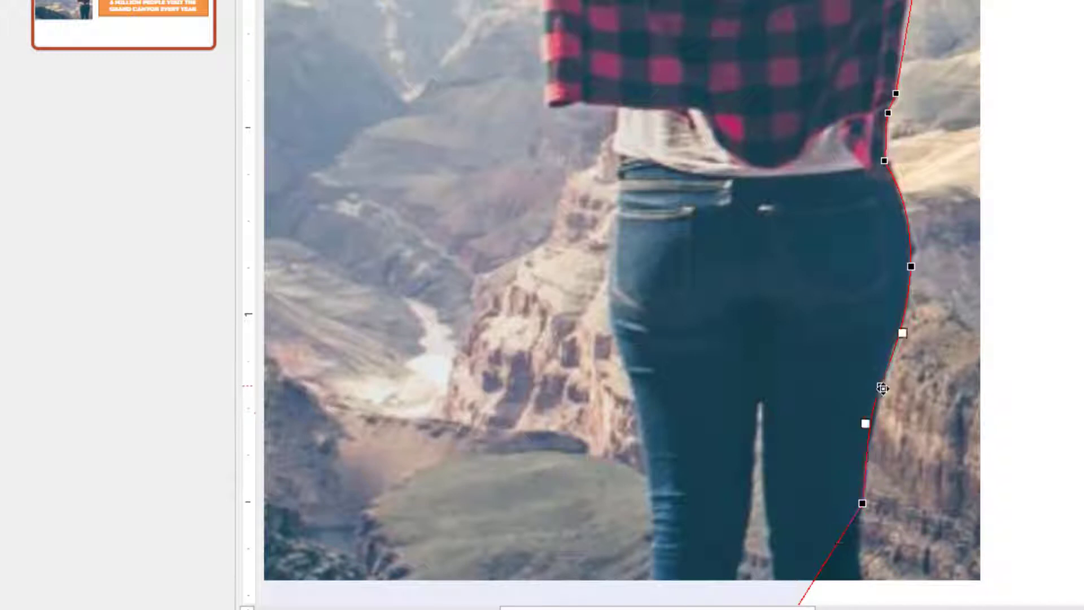
drag(864, 429, 871, 439)
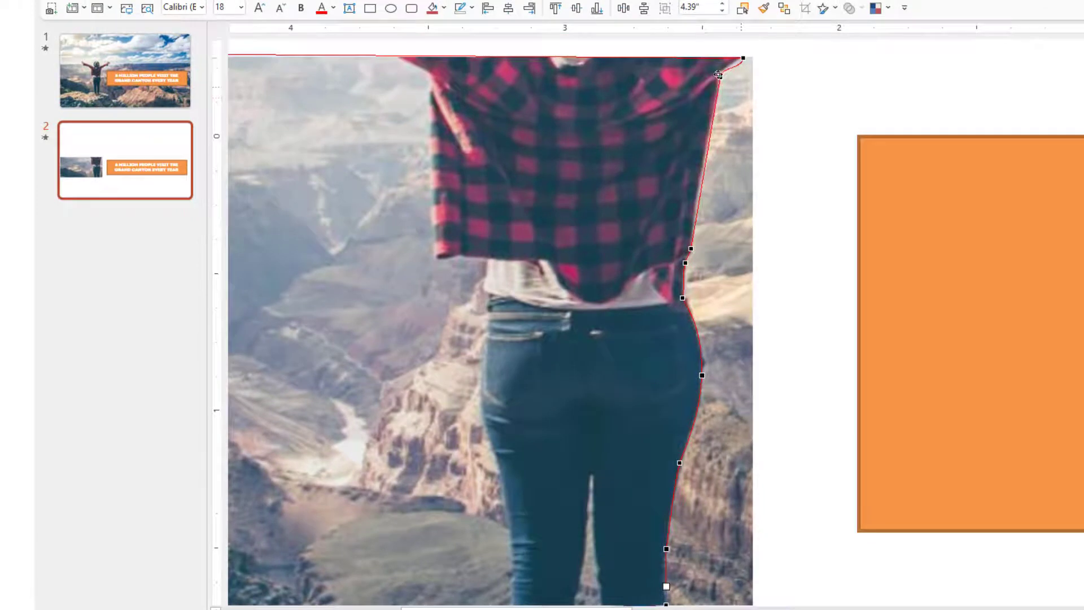
click(702, 174)
drag(700, 176, 701, 177)
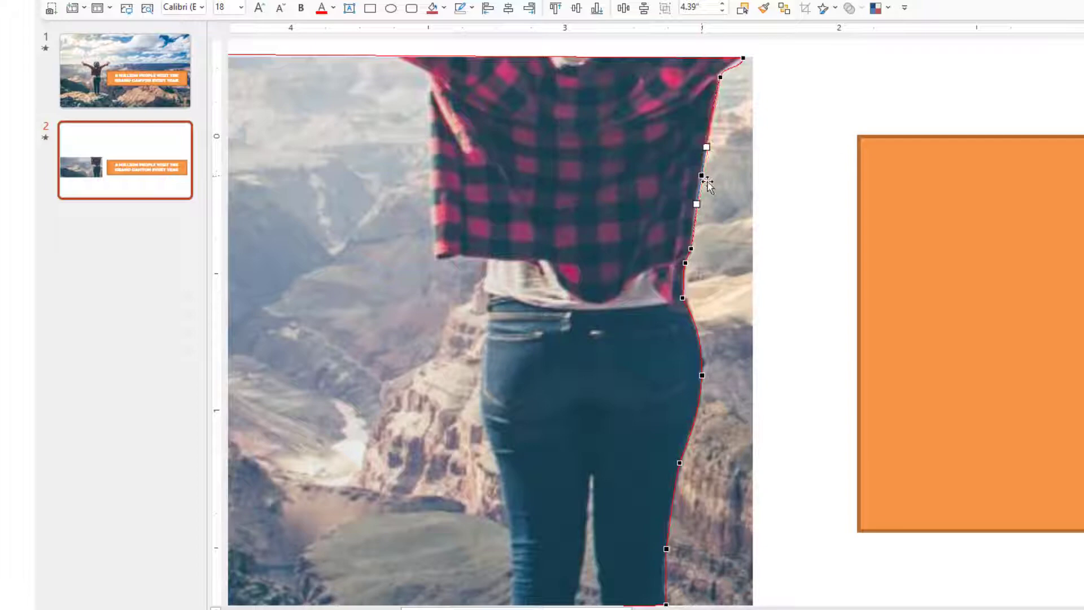
click(805, 222)
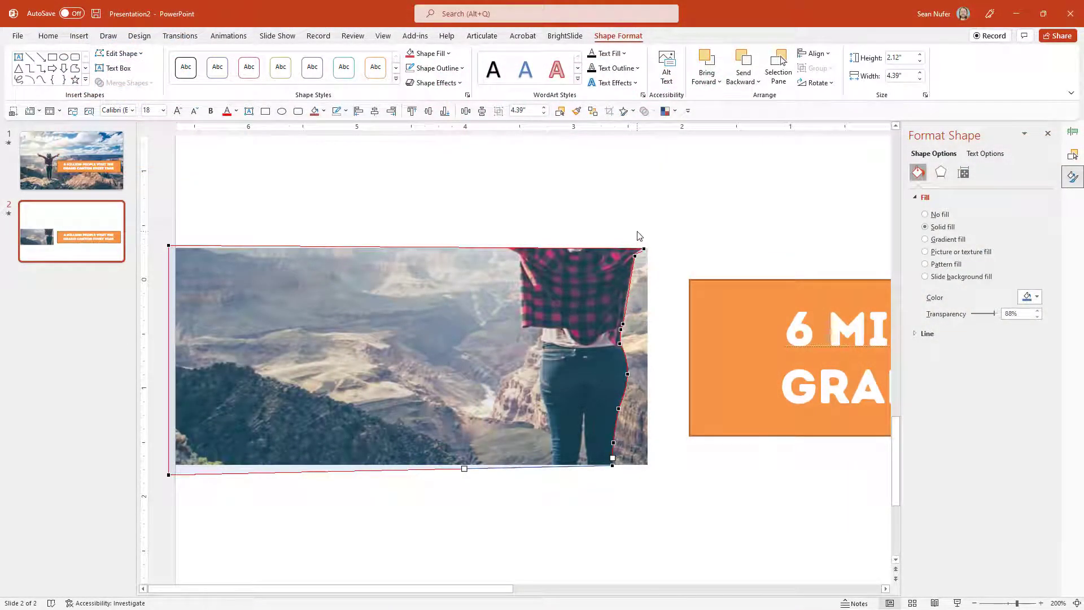
Set the traced shape's transparency to 30% so the photo shows through.
key(Escape)
drag(996, 316, 966, 326)
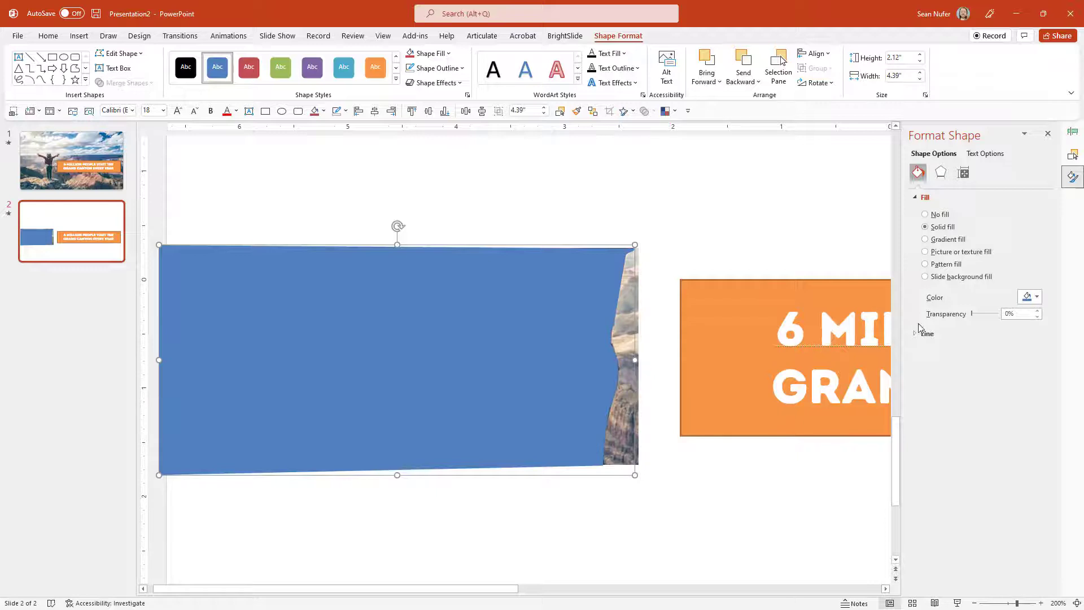
drag(972, 316, 981, 318)
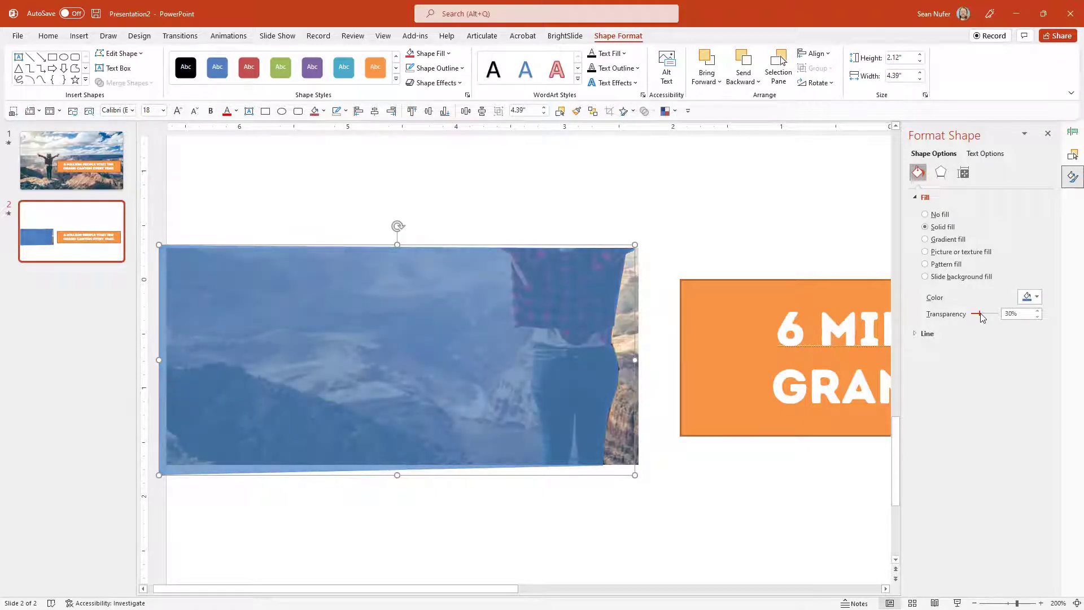
Intersect the canyon photo with the traced shape to cut it along the woman's right side.
click(638, 351)
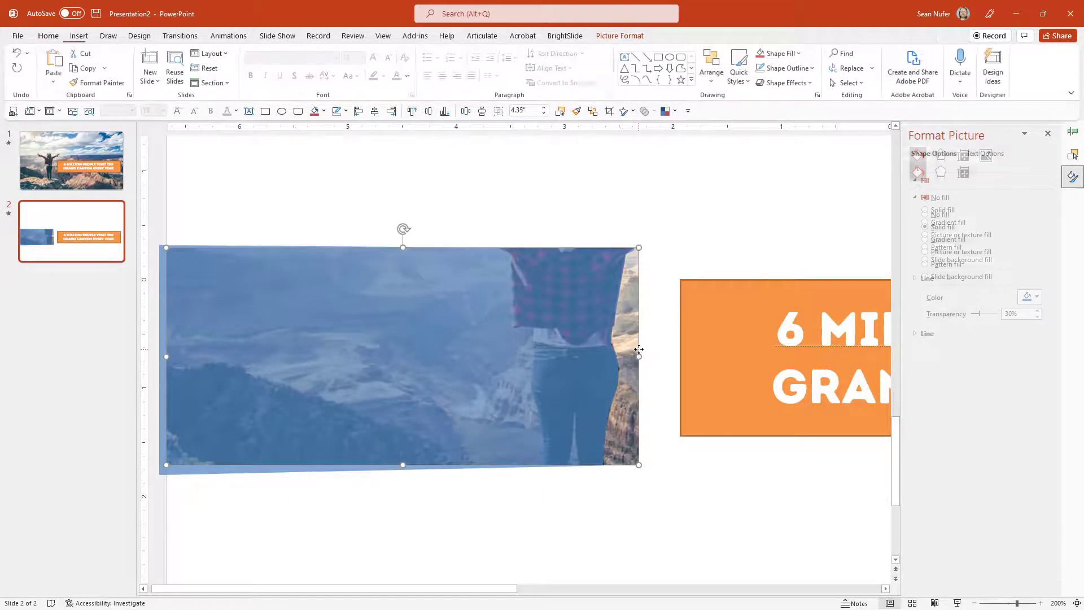
shift+click(585, 323)
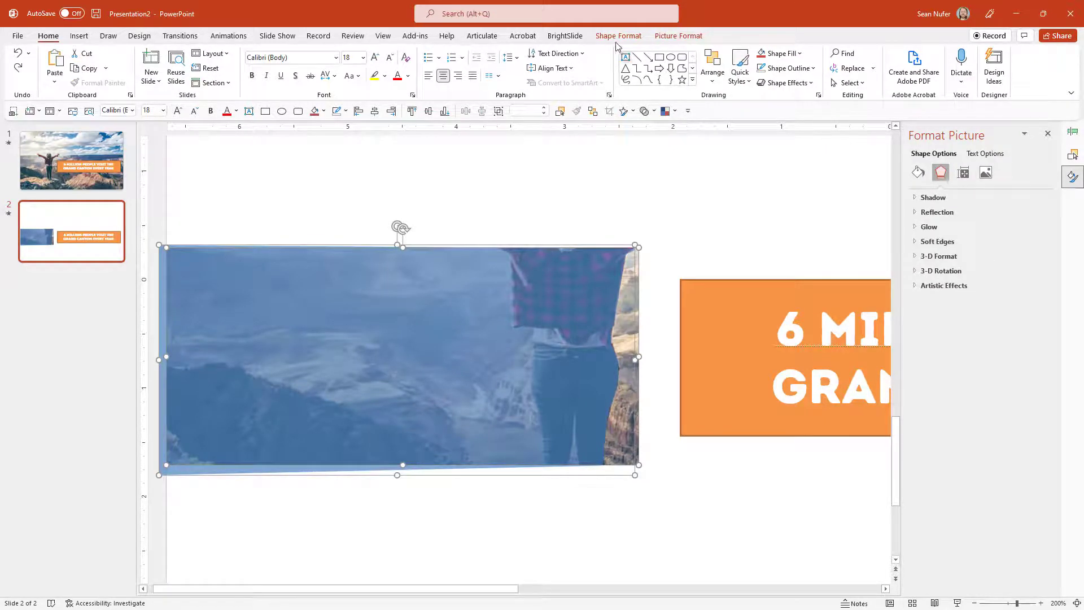
click(615, 37)
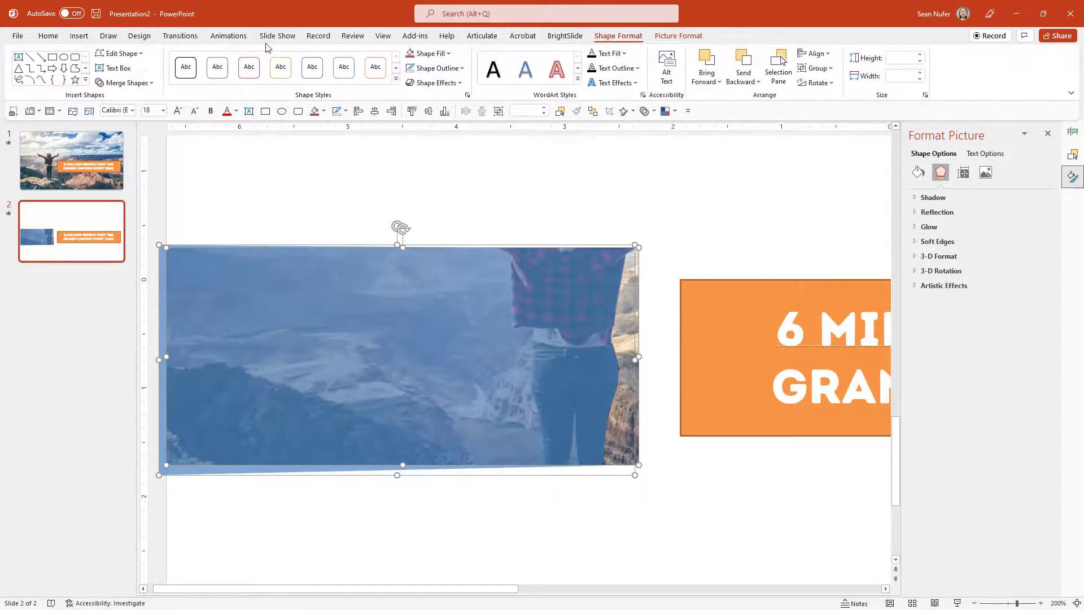
click(141, 84)
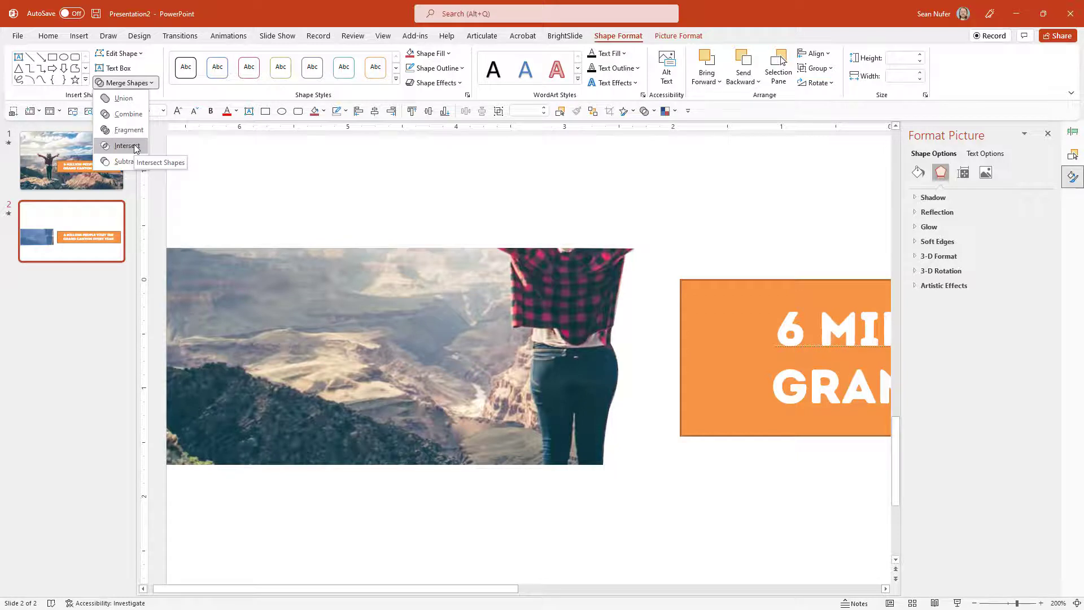
click(135, 146)
Unhide the 'background' picture in the Selection Pane and nudge the orange caption box left.
click(1073, 154)
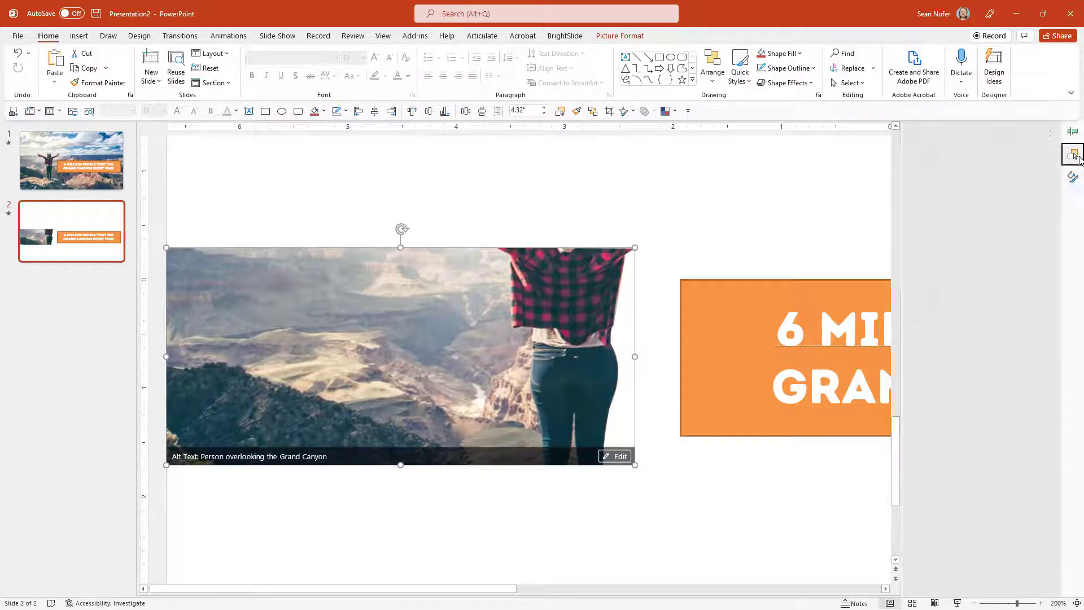
click(1033, 201)
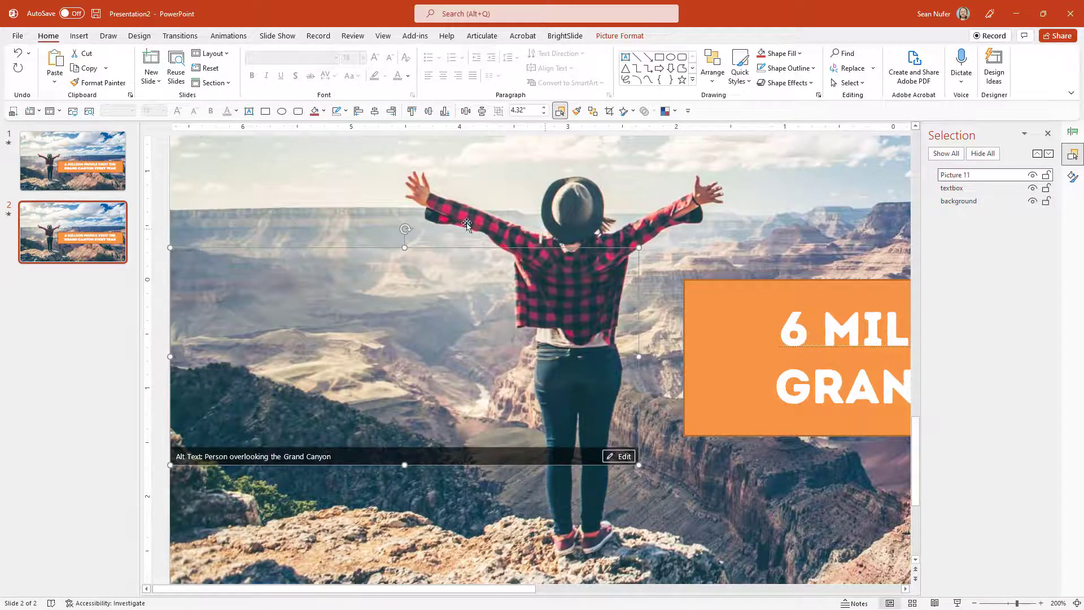
drag(770, 294, 414, 283)
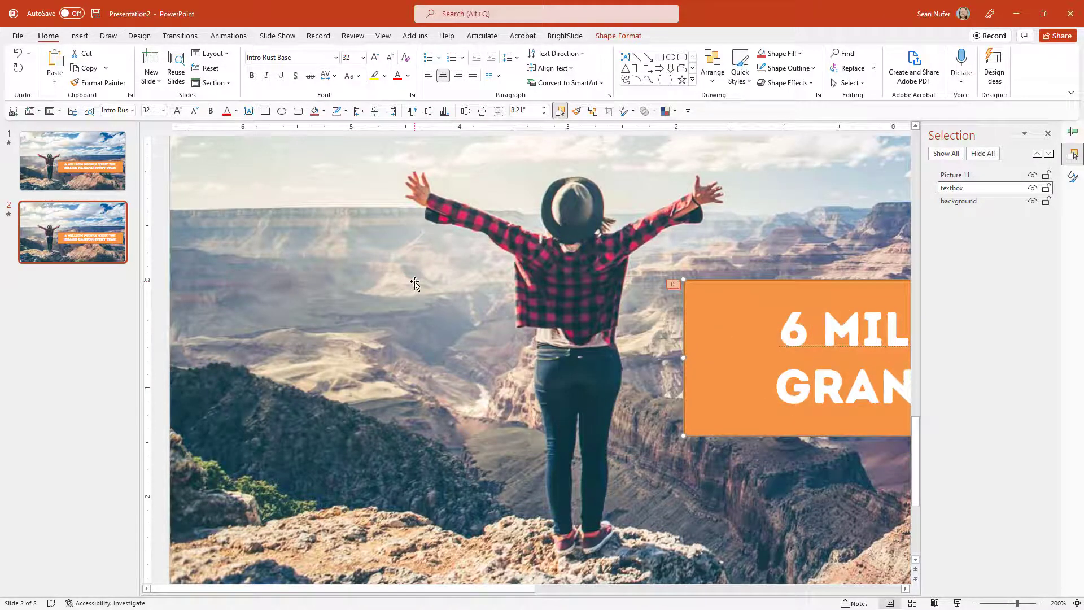